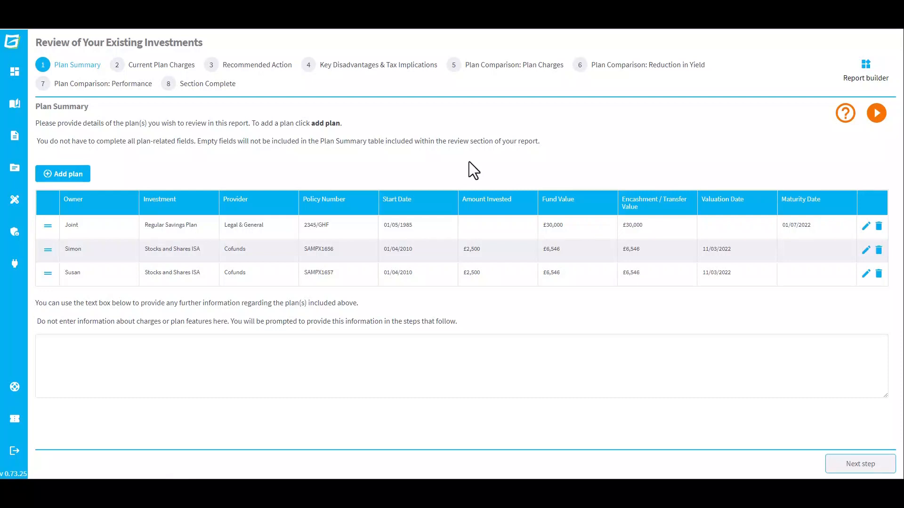
Add a new plan with the client's first name as owner and General Investment Account as its product type.
left_click(73, 175)
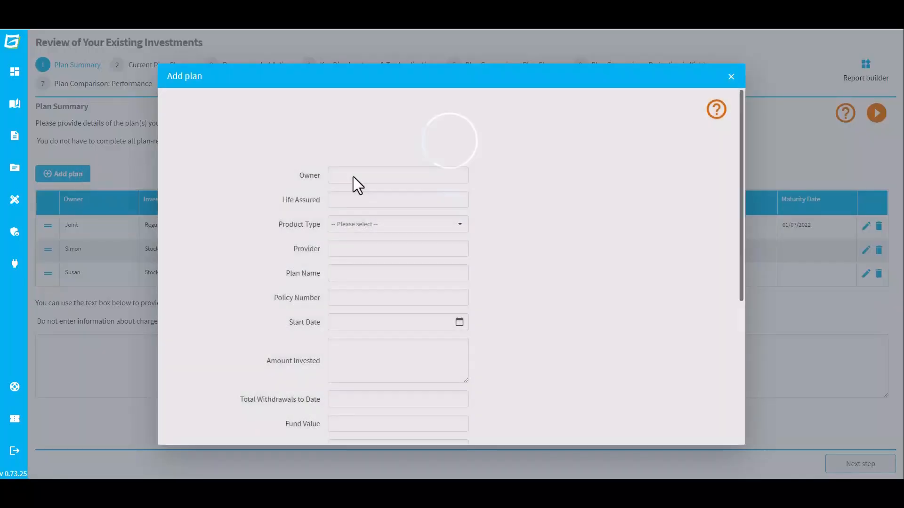
left_click(359, 174)
type("Simon")
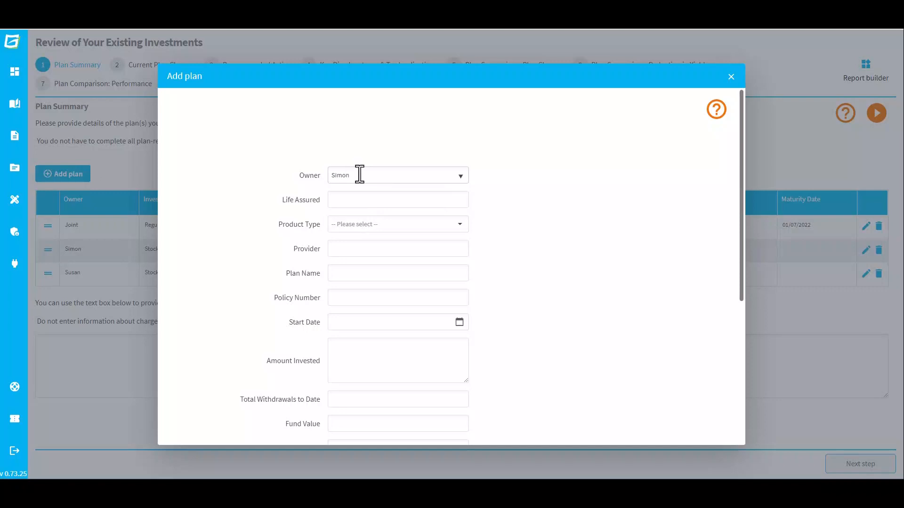
left_click(460, 224)
left_click_drag(464, 266, 465, 303)
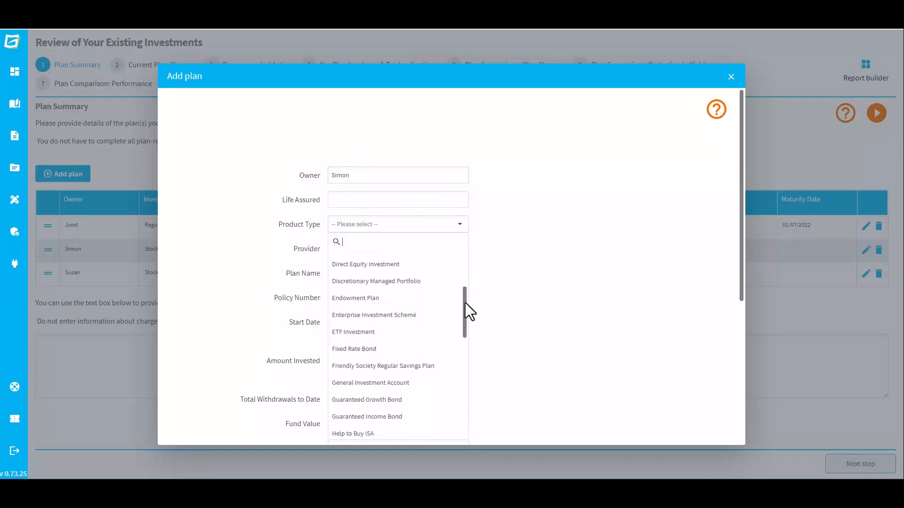
left_click(428, 382)
Set the new plan's provider to Cofunds and its plan name to GIASAMP002.
left_click(377, 243)
type("Cofunds")
left_click(377, 274)
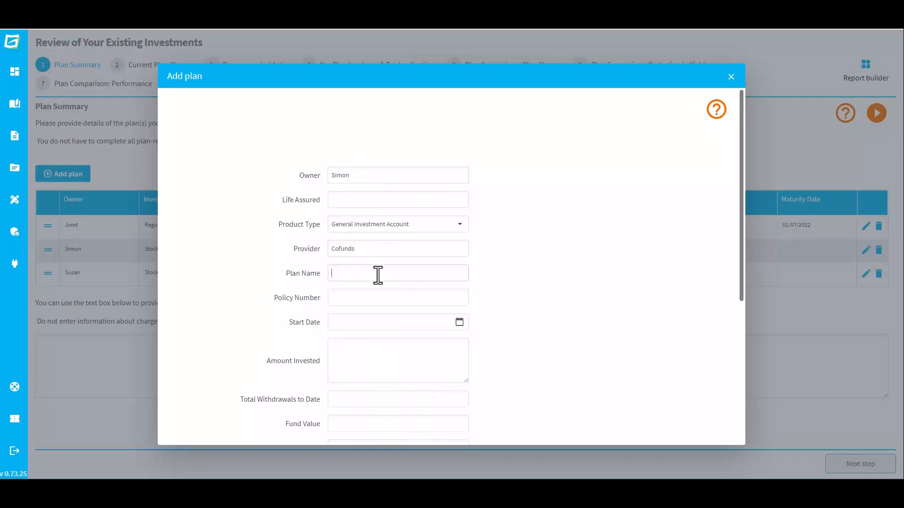
type("GIASAMP002")
Set the new plan's start date to 02/09/2011 and its amount invested to 55000.
left_click(460, 322)
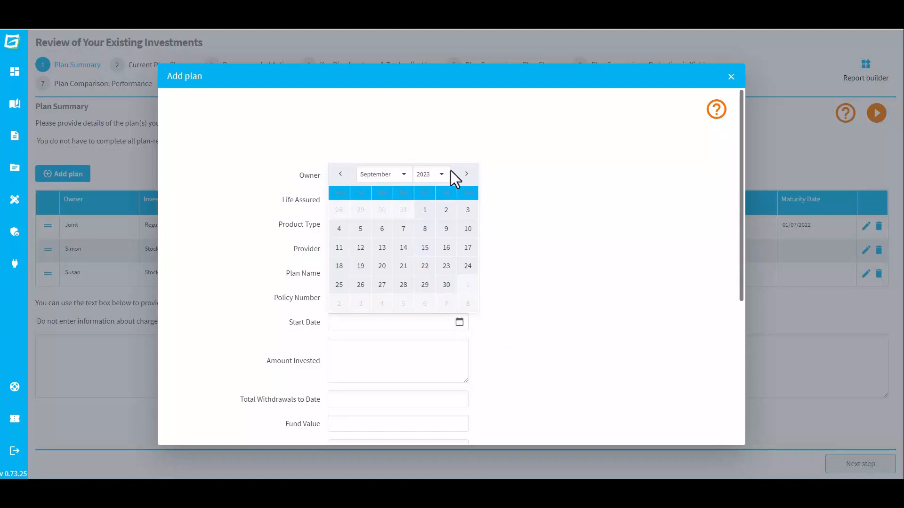
left_click(440, 174)
left_click(432, 200)
left_click(427, 212)
scroll(546, 250, "down", 1)
left_click(439, 317)
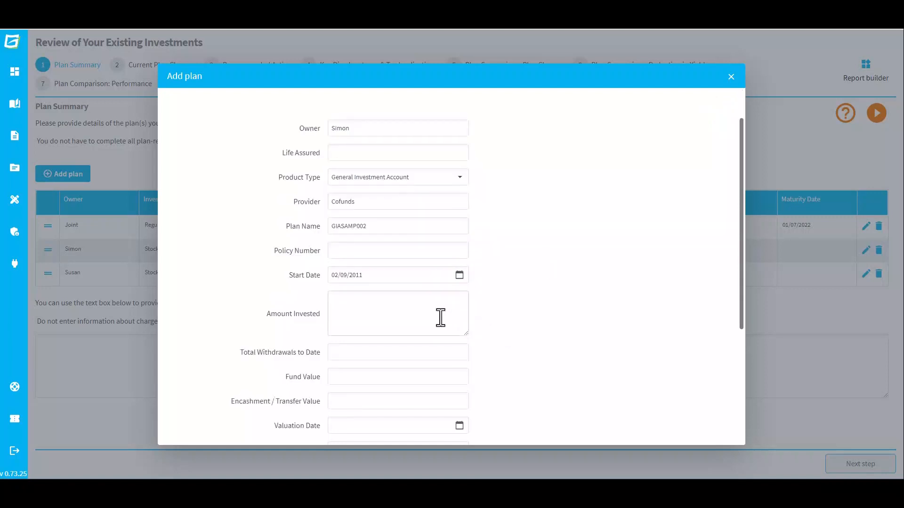
type("55000")
Set the new plan's current investment strategy to Existing Cofunds Investment Strategy and save the plan.
scroll(541, 322, "down", 4)
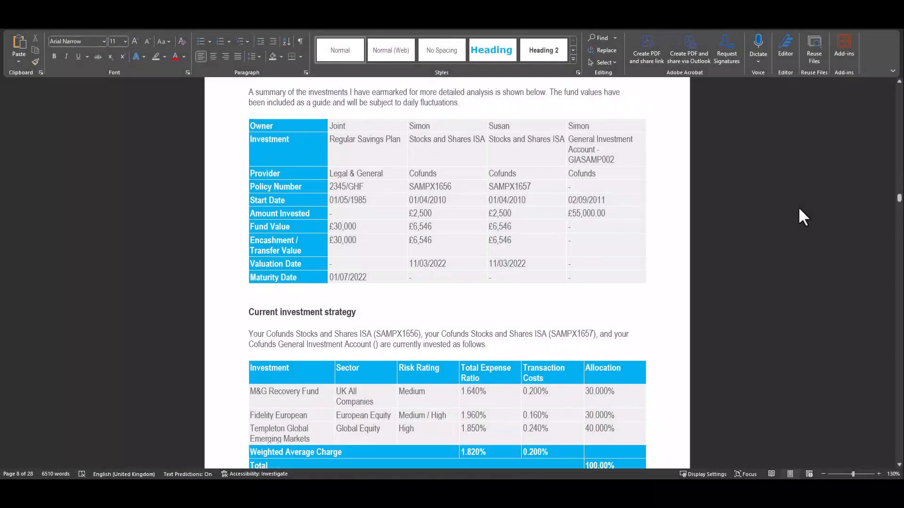
scroll(799, 209, "down", 4)
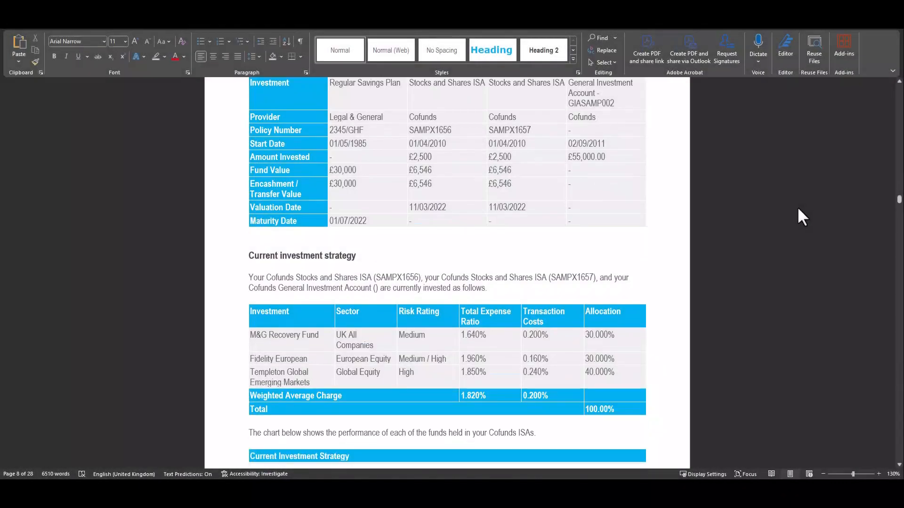
scroll(796, 210, "down", 1)
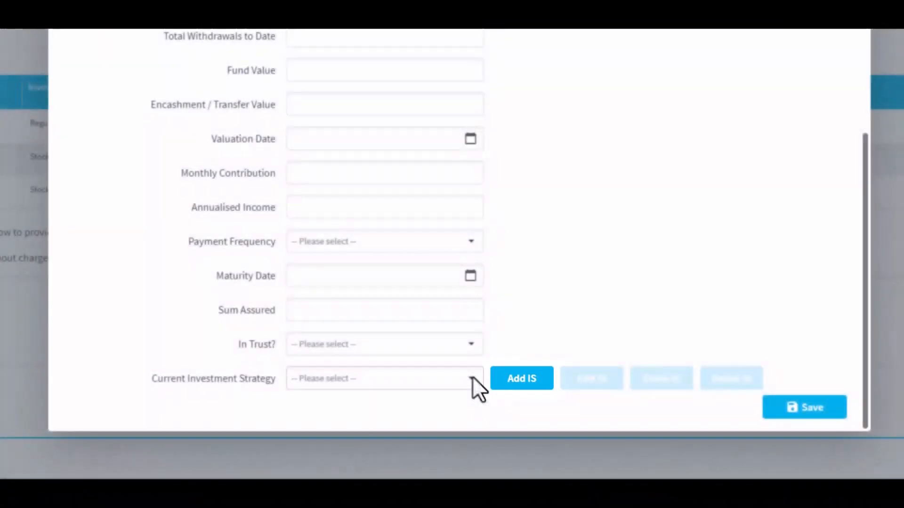
left_click(472, 377)
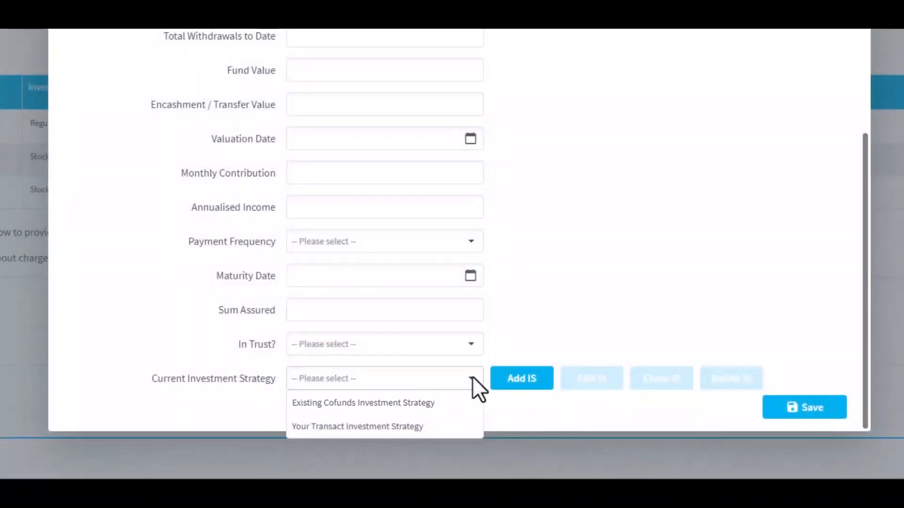
left_click(463, 403)
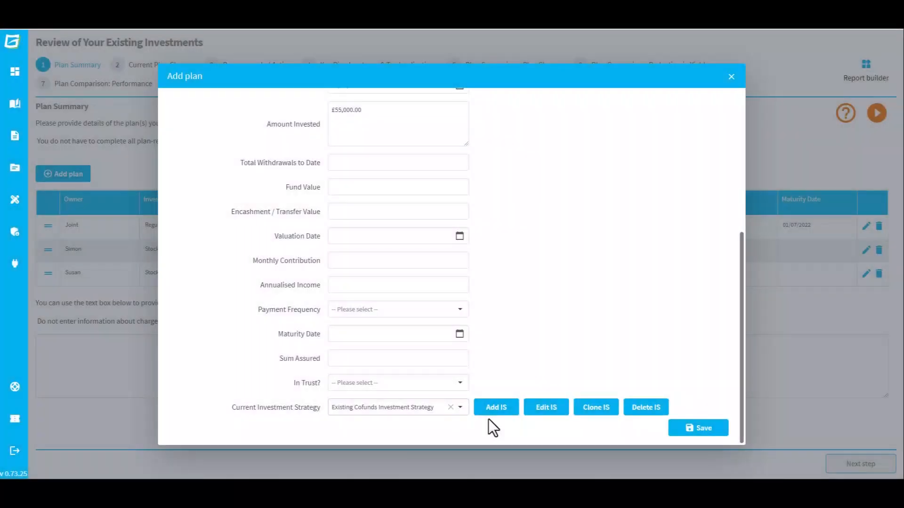
left_click(693, 432)
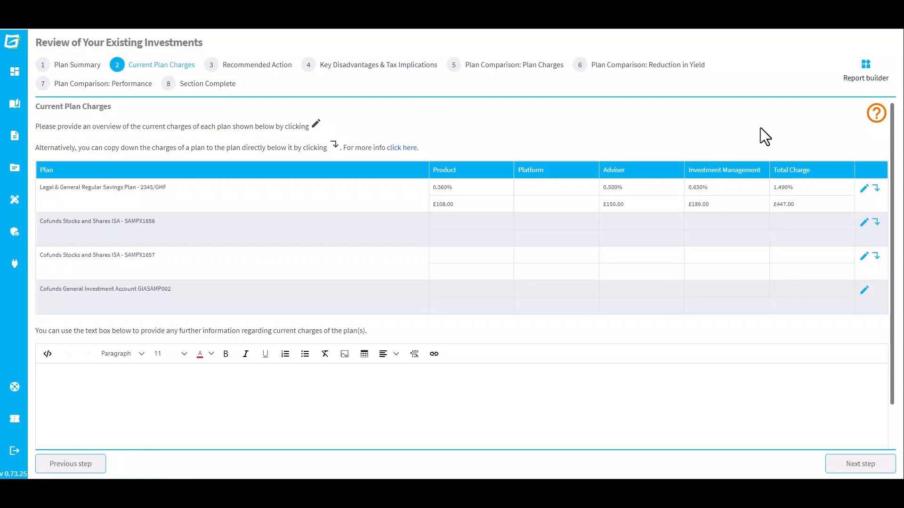
Enter and save the first Cofunds Stocks and Shares ISA's annual charges: platform 0.22%, adviser 0.5% and investment management 0.43%.
left_click(865, 222)
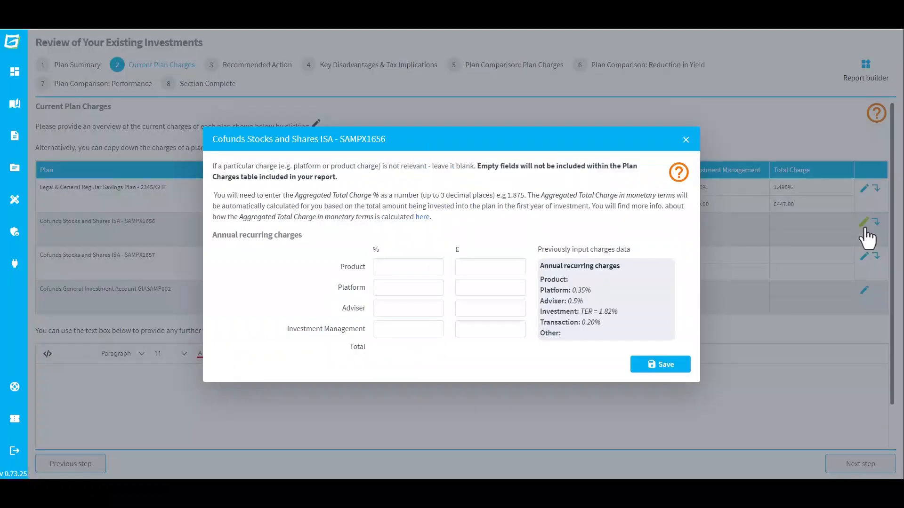
left_click(423, 292)
type("0.22")
key("Tab")
type("0.5")
key("Tab")
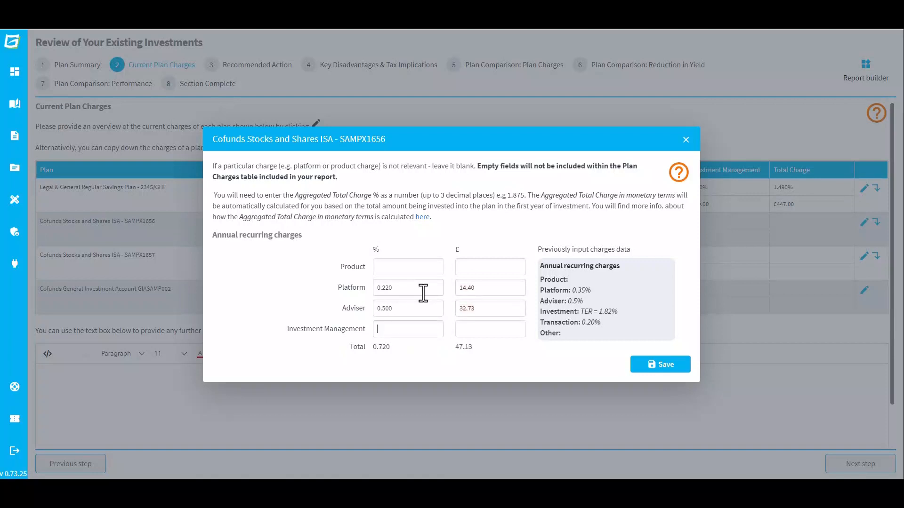
type("0.43")
left_click(670, 366)
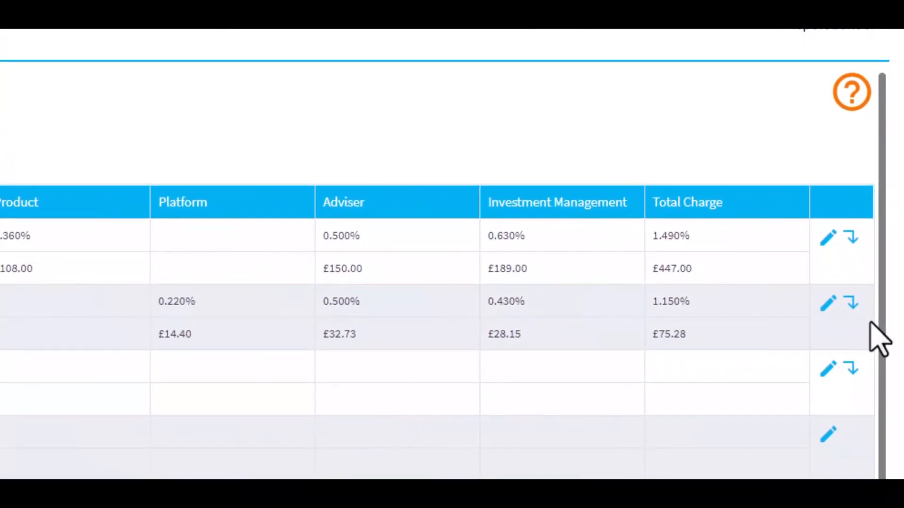
Copy the first Cofunds ISA's charges down to the two Cofunds plans below it and proceed to Recommended Action.
left_click(851, 305)
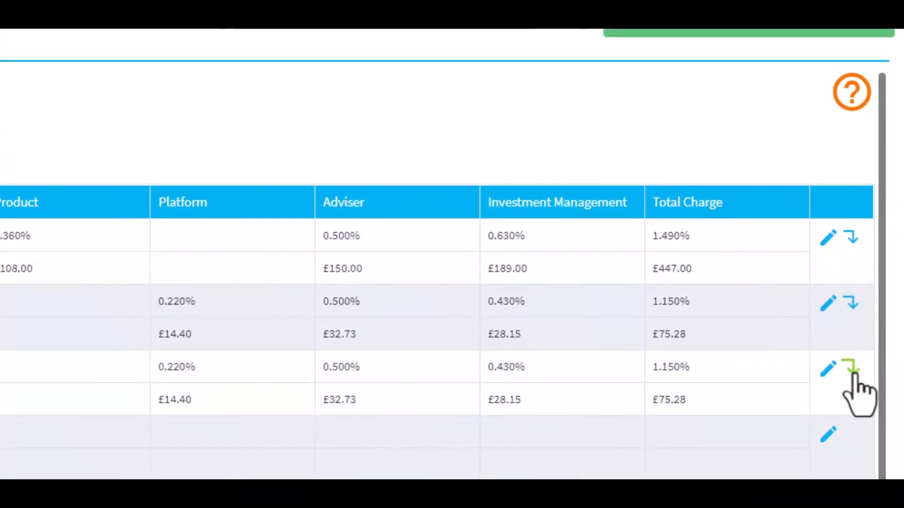
left_click(851, 366)
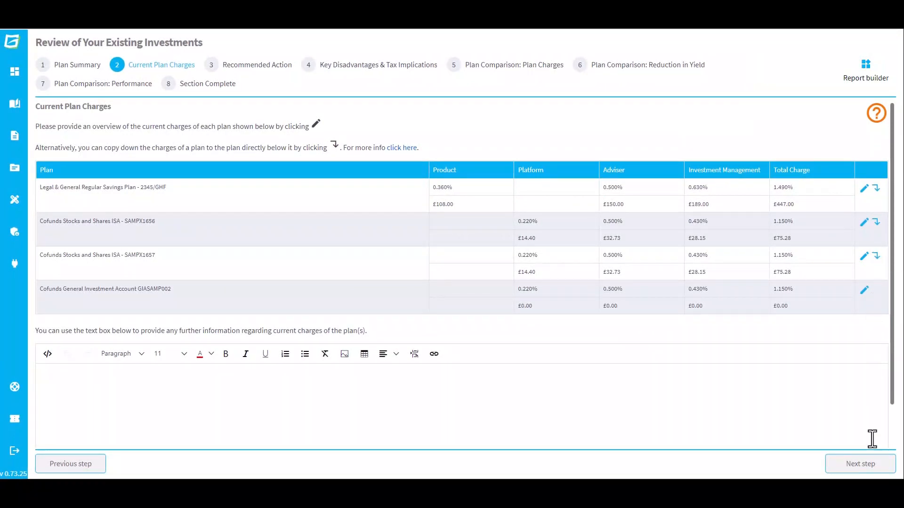
left_click(869, 466)
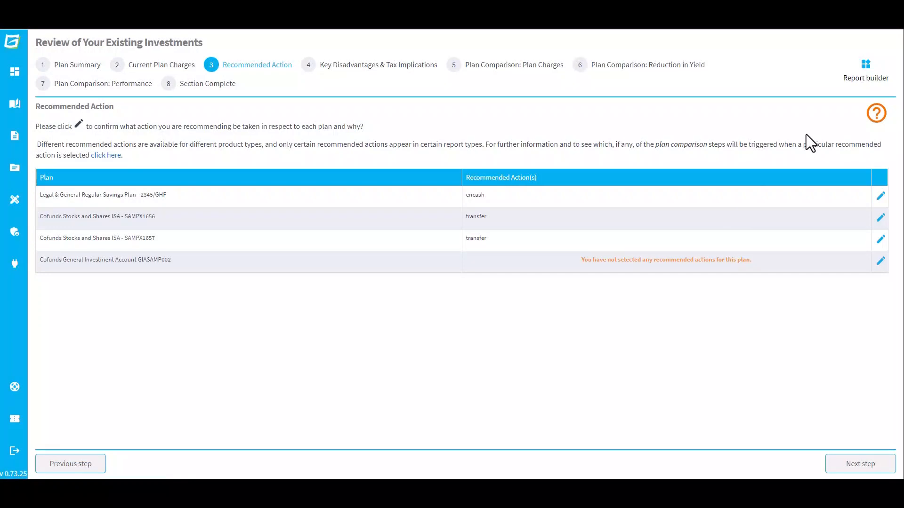
Examine the action options for the Legal & General savings plan and first Cofunds ISA, plus the linked recommended actions matrix.
left_click(880, 196)
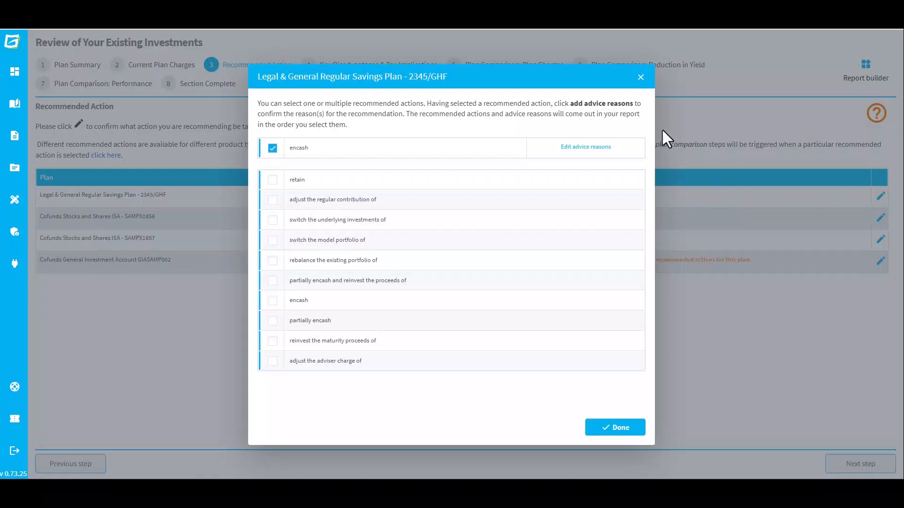
left_click(641, 77)
left_click(880, 219)
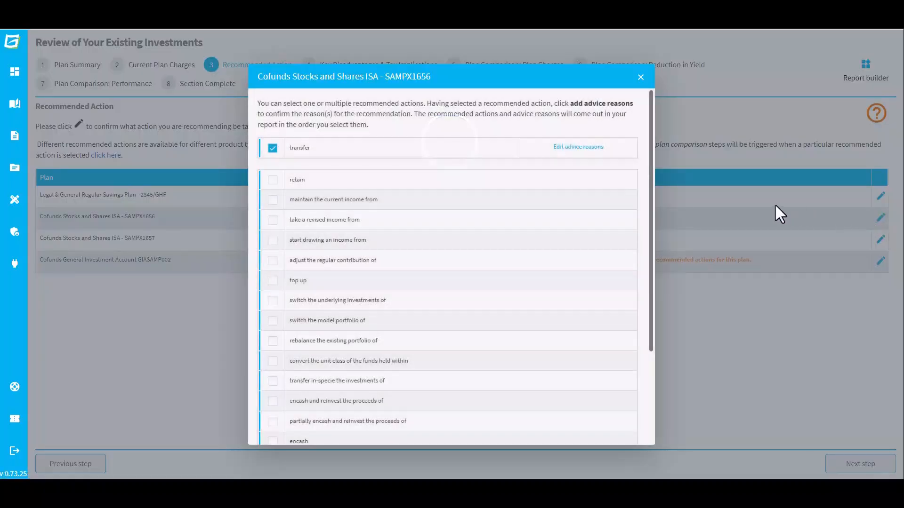
left_click_drag(649, 176, 645, 85)
left_click(641, 77)
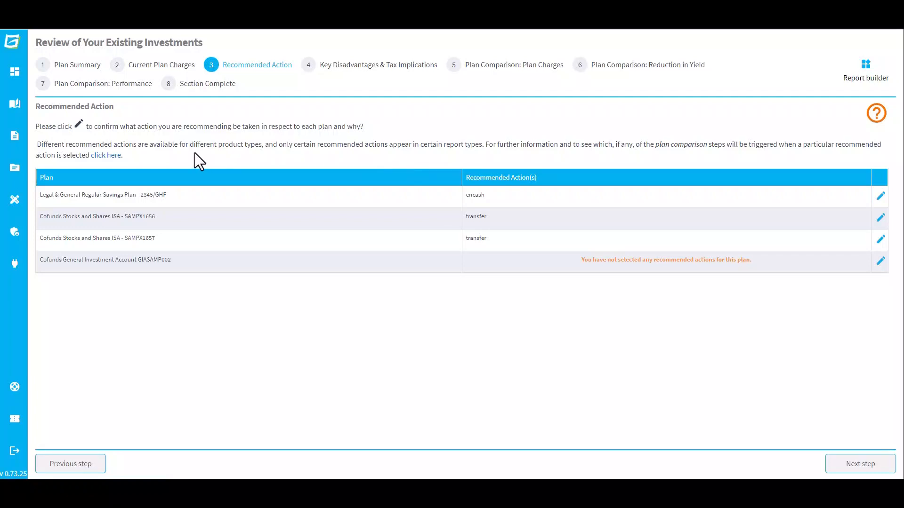
left_click(108, 157)
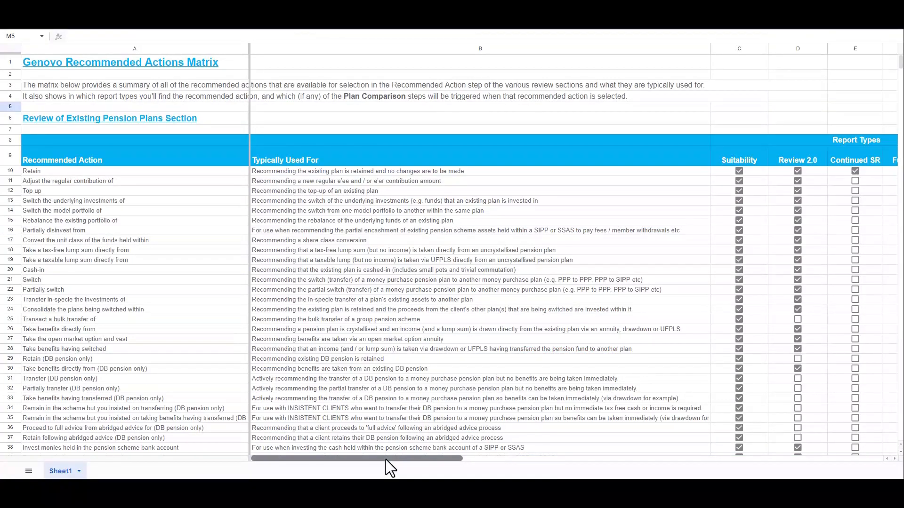
left_click_drag(387, 459, 686, 479)
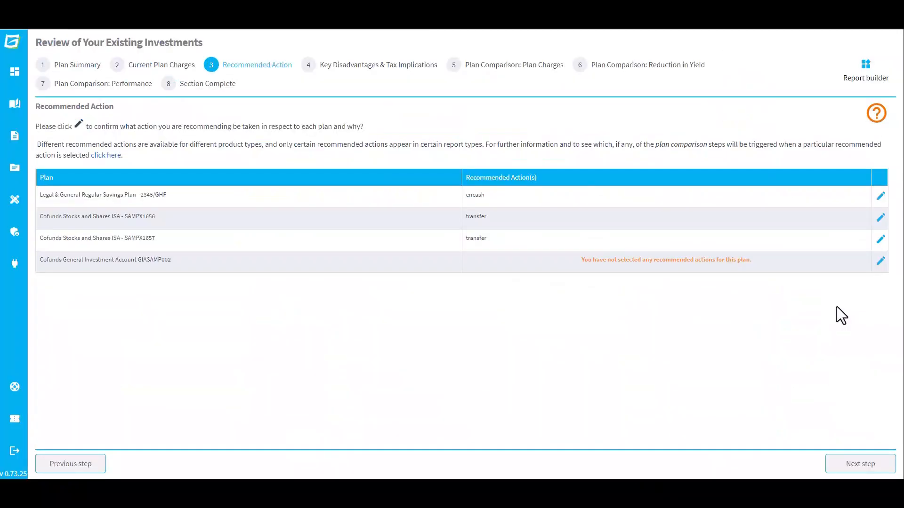
Select retain, start drawing an income from, and top up as the Cofunds General Investment Account's recommended actions.
left_click(880, 261)
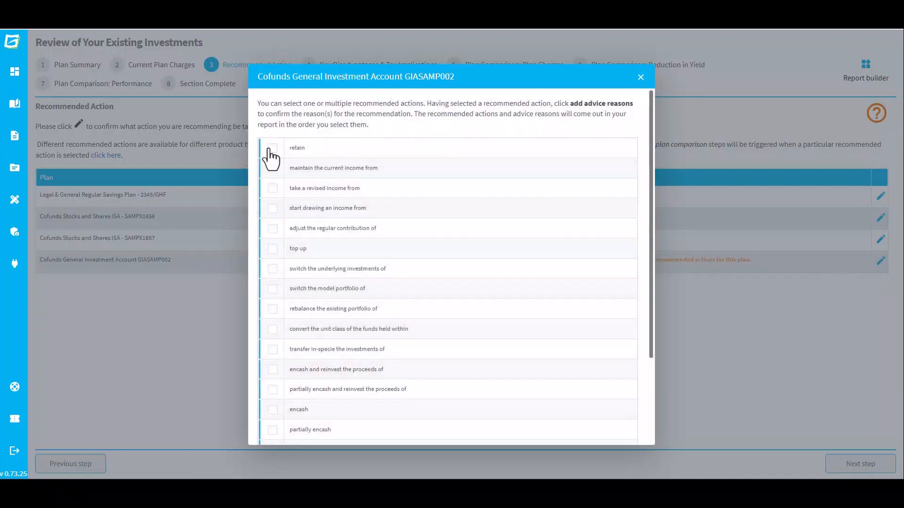
left_click(271, 149)
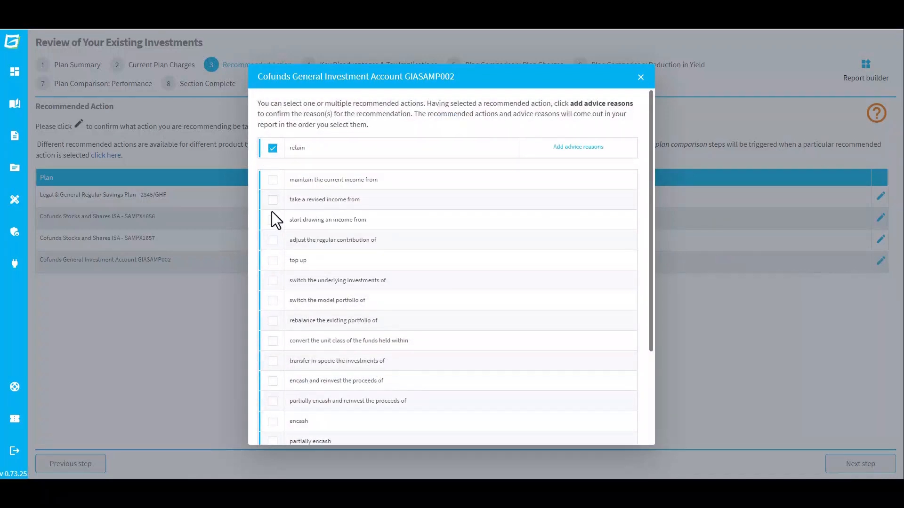
left_click(272, 220)
left_click(272, 260)
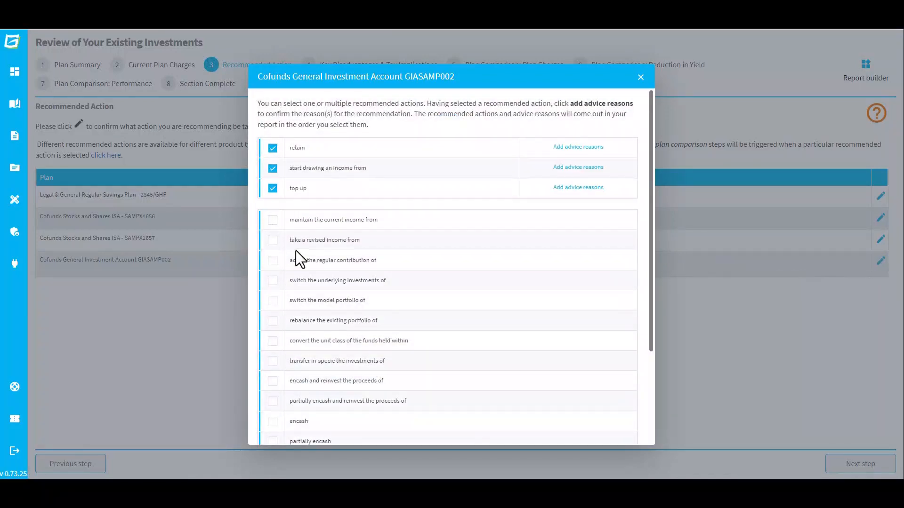
Write a drawing-income advice reason: "You wish to reduce your inheritance tax liability by drawing an annual income of £3,000 and gifting it to your daughter.".
left_click(565, 169)
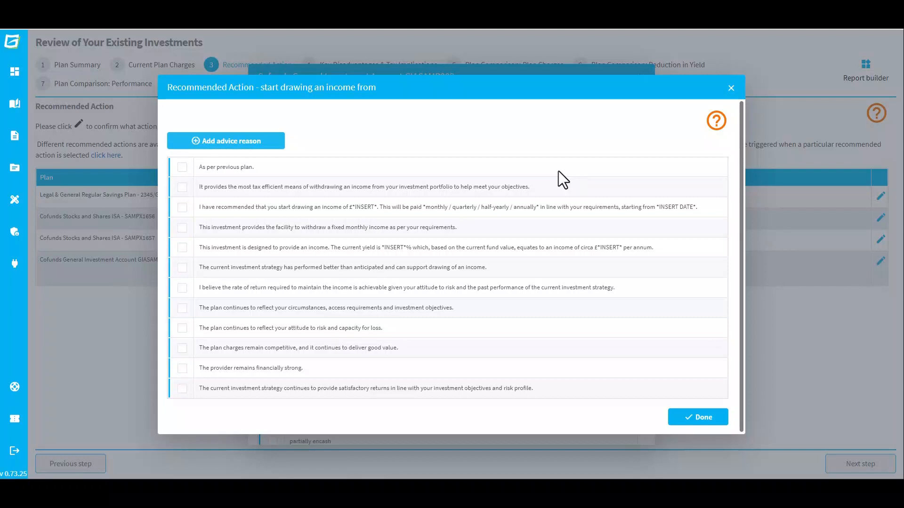
left_click(262, 149)
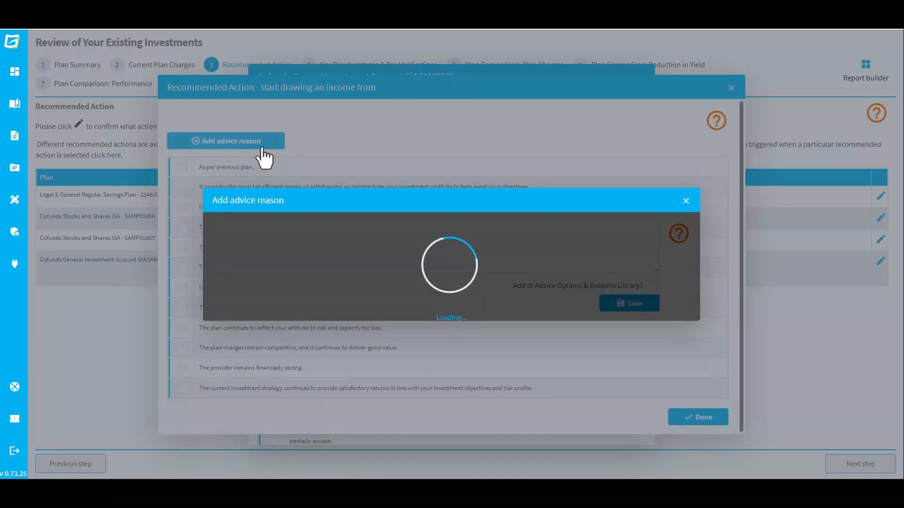
left_click(281, 234)
type("You wish to reduce your inherit")
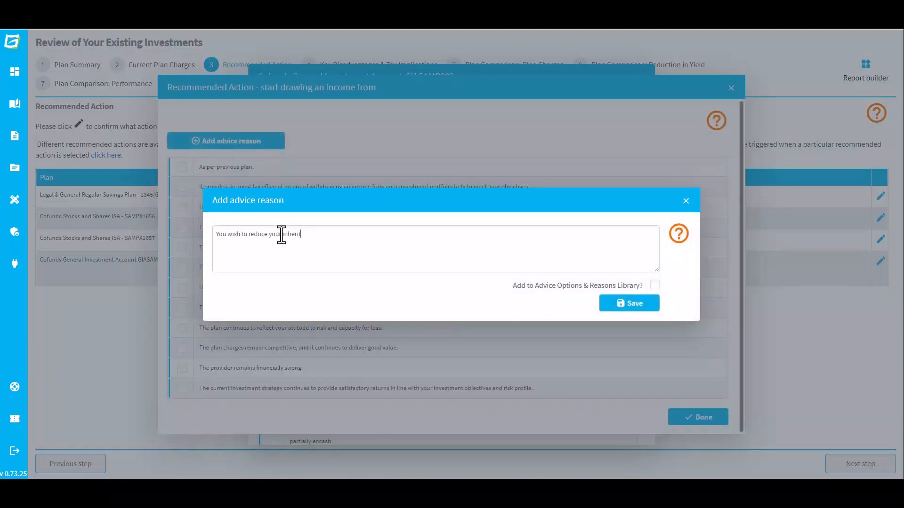
type("ance tax liability by drawing an annual income of £3,000 and gifting it to your daughter.")
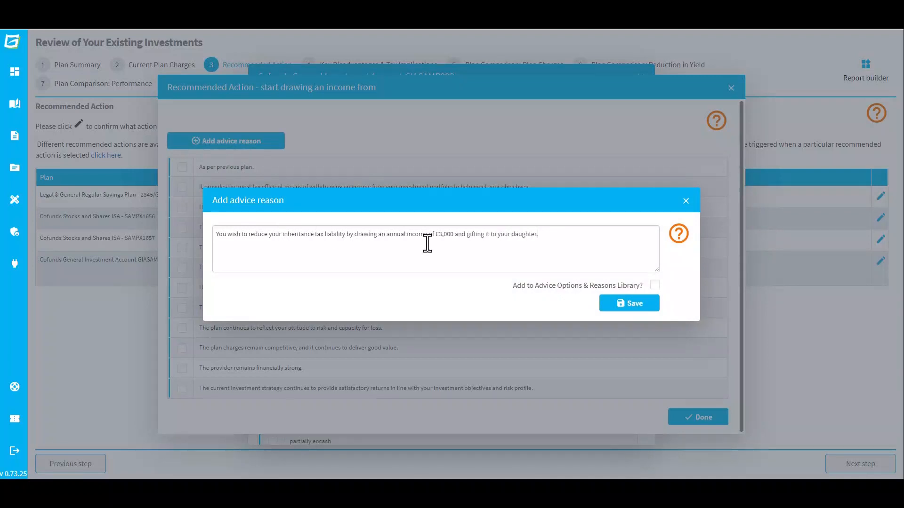
Include the advice reason in the Advice Options & Reasons Library as a shared entry and save it.
left_click(655, 286)
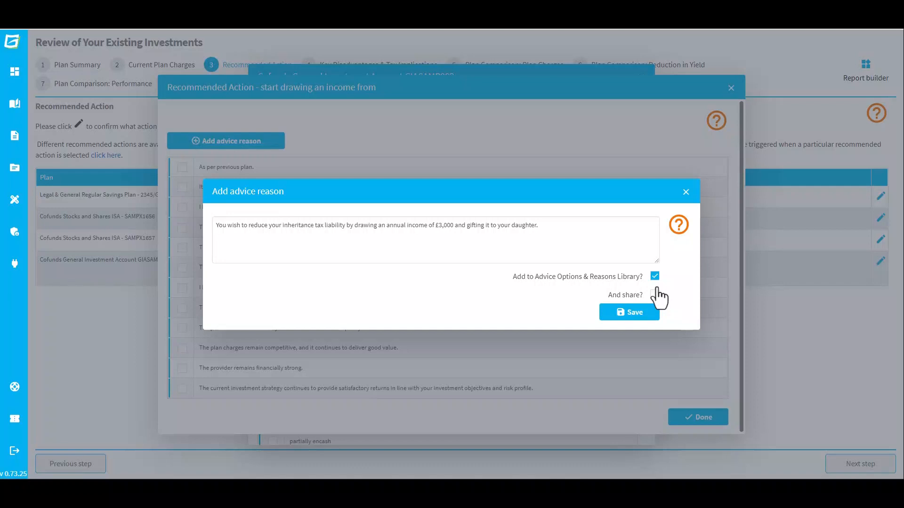
left_click(655, 296)
left_click(656, 316)
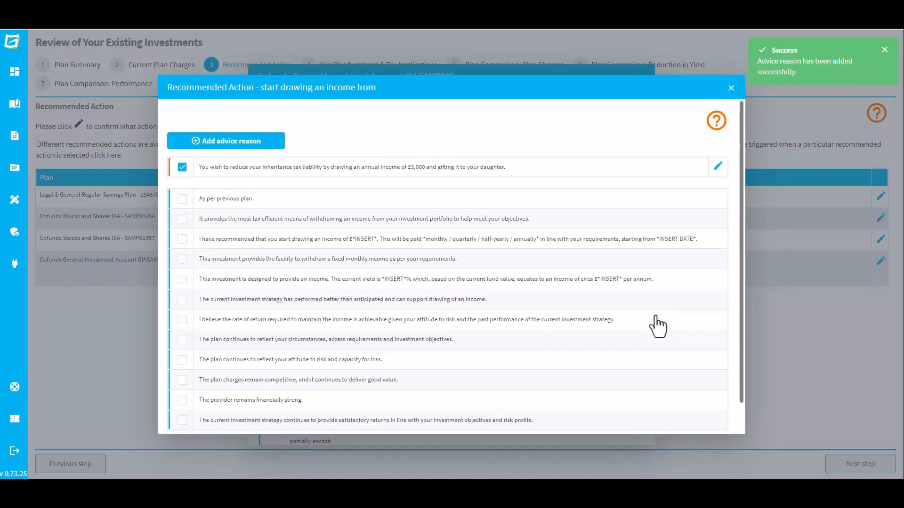
Complete the advice reasons and recommended actions for the Cofunds General Investment Account and proceed to Recommended Withdrawal.
scroll(740, 163, "down", 2)
left_click(706, 418)
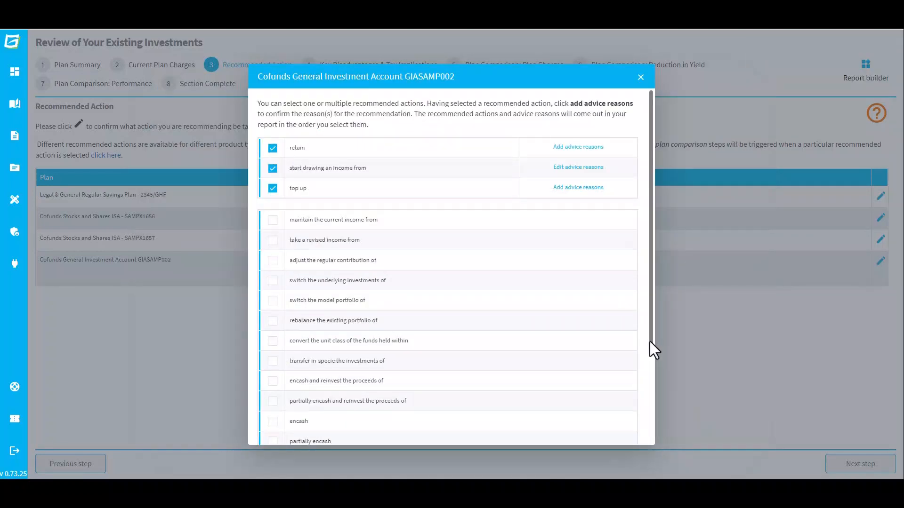
scroll(650, 341, "down", 5)
left_click(626, 430)
left_click(842, 463)
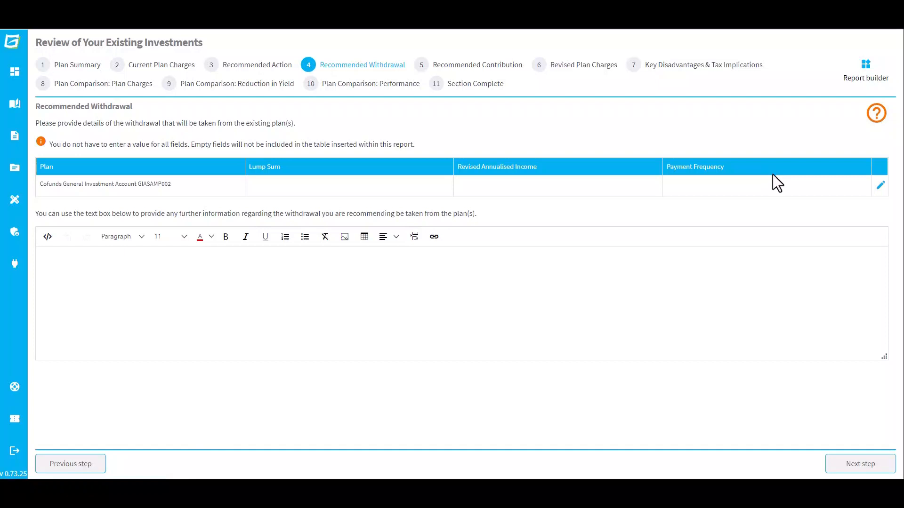
Set the Cofunds General Investment Account's revised annualised income to £3,000 with Monthly payment frequency, save, and proceed to Recommended Contribution.
left_click(874, 190)
left_click(534, 261)
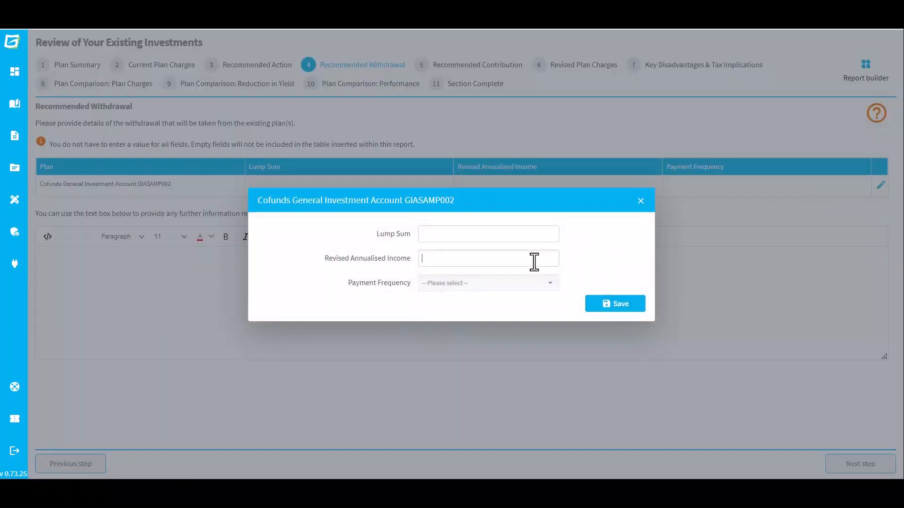
type("3000")
left_click(530, 283)
left_click(527, 299)
left_click(604, 305)
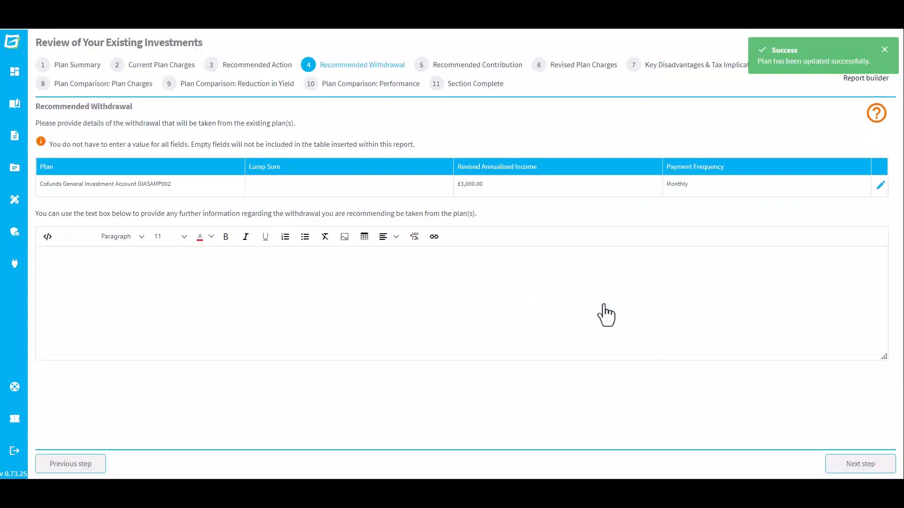
left_click(838, 466)
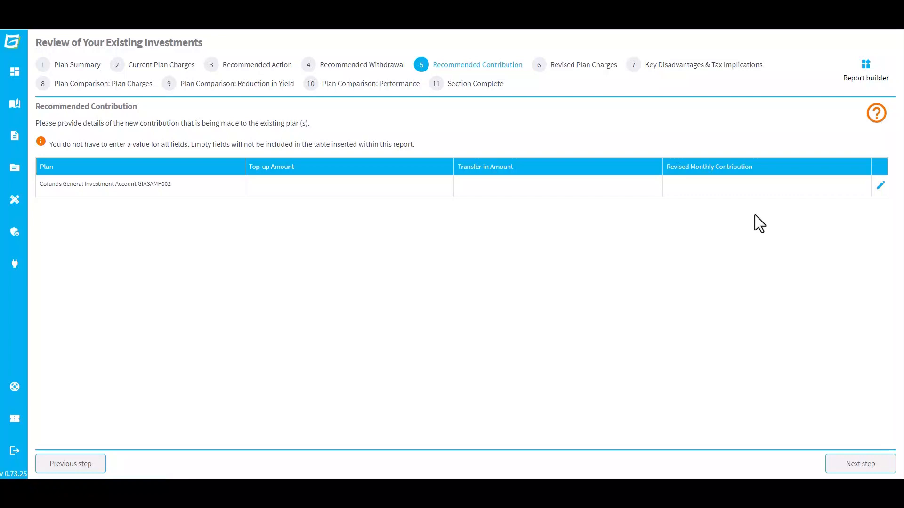
Set the Cofunds General Investment Account's top-up amount to £10,000, save it, and proceed to Revised Plan Charges.
left_click(880, 186)
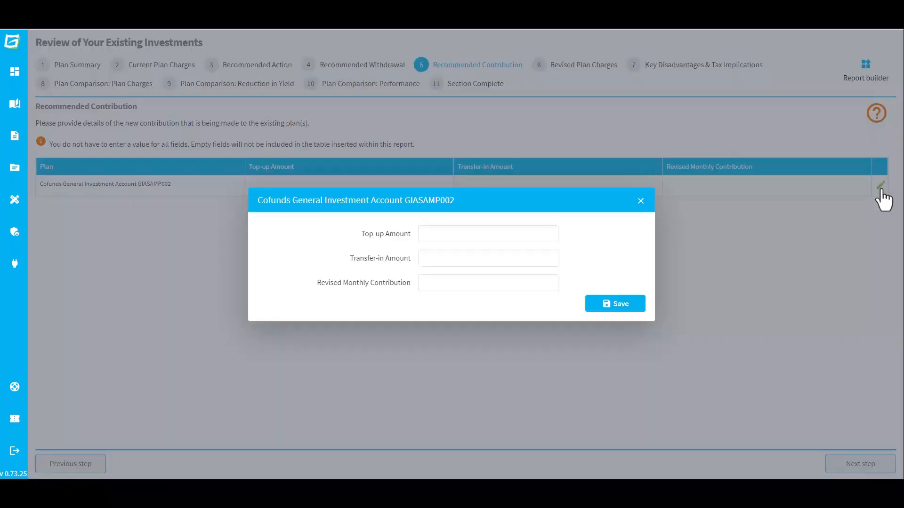
left_click(536, 235)
type("10000")
left_click(634, 306)
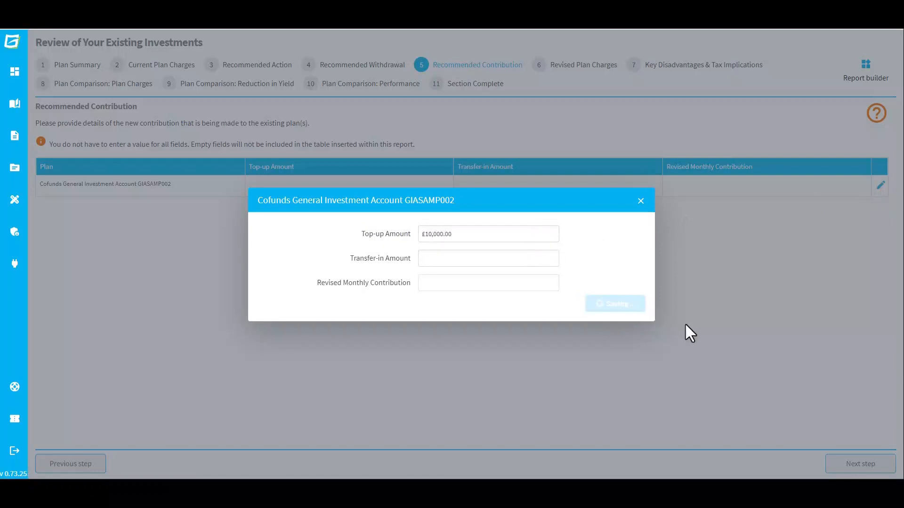
left_click(867, 468)
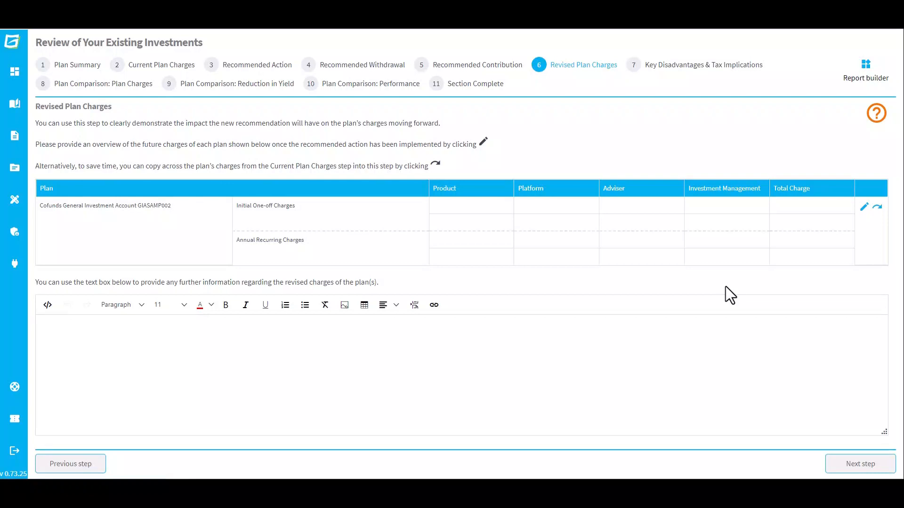
Copy the current plan charges into the revised charges, set the initial one-off adviser charge to £500, and proceed to Key Disadvantages & Tax Implications.
left_click(879, 208)
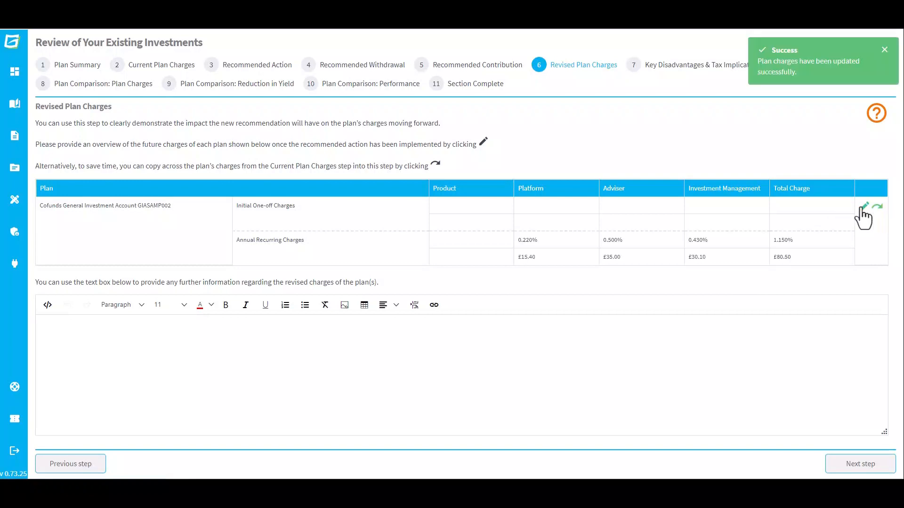
left_click(863, 209)
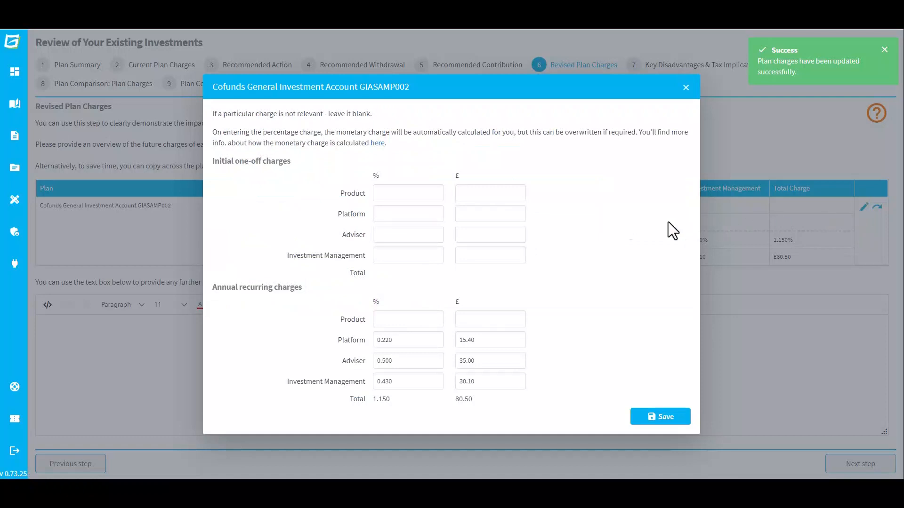
left_click(518, 234)
type("500")
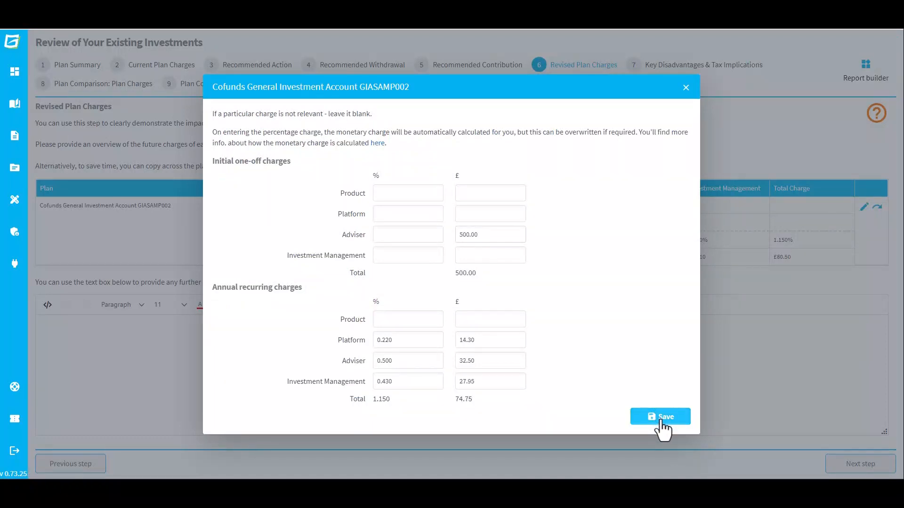
left_click(658, 418)
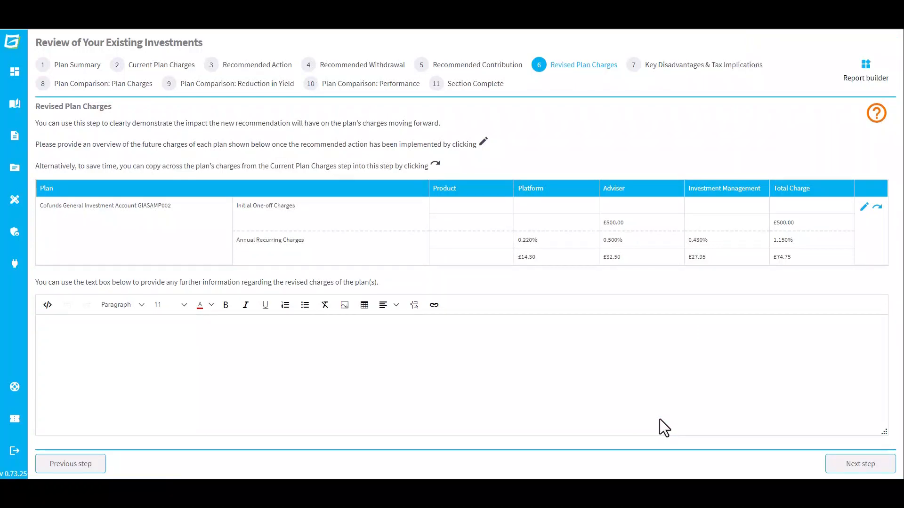
left_click(843, 466)
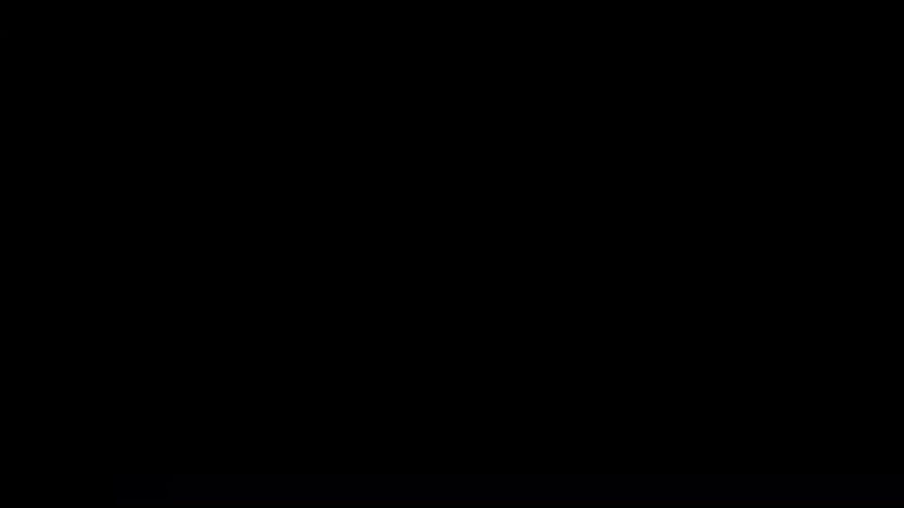
Switch to the Word report and read through its risk warnings.
scroll(718, 185, "down", 8)
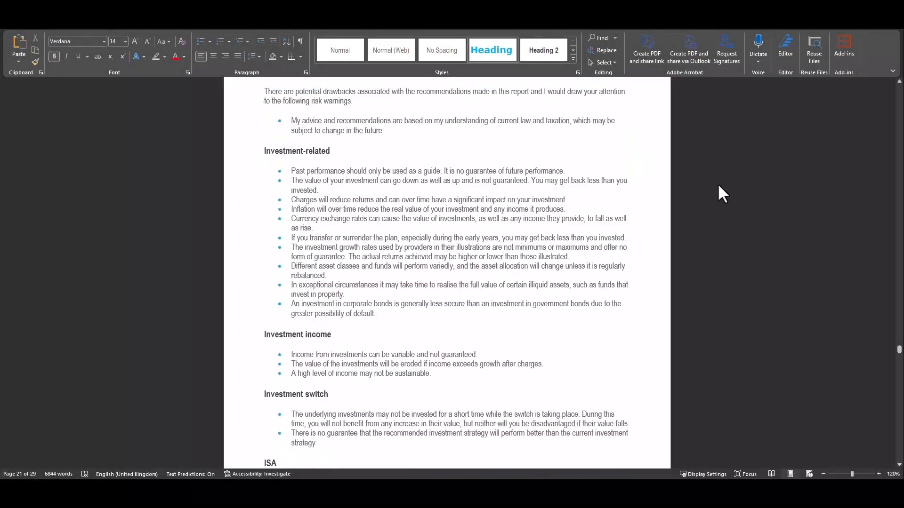
scroll(715, 183, "down", 6)
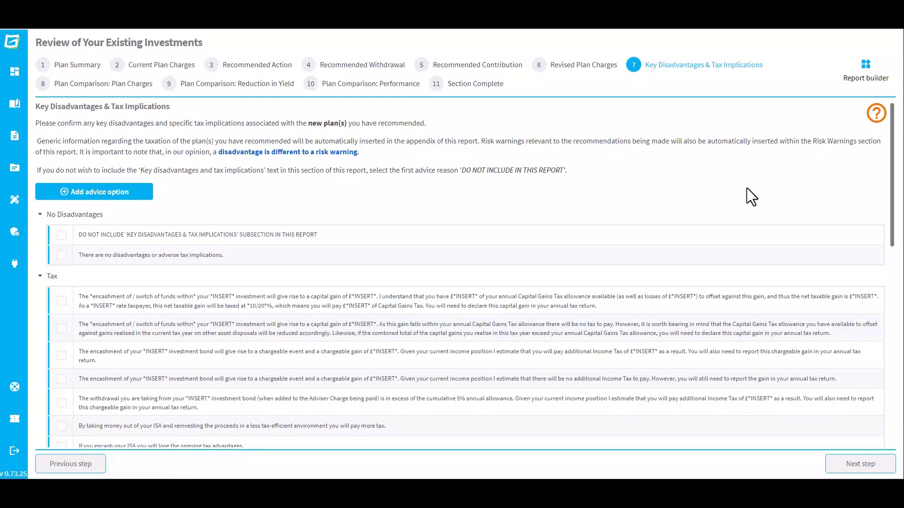
Include the capital gain within annual allowance option, reworded for encashment of the L&G Regular Savings Plan with a gain of £1200.
left_click(61, 328)
left_click_drag(336, 238, 285, 238)
key("BackSpace")
type("L&G Regular ")
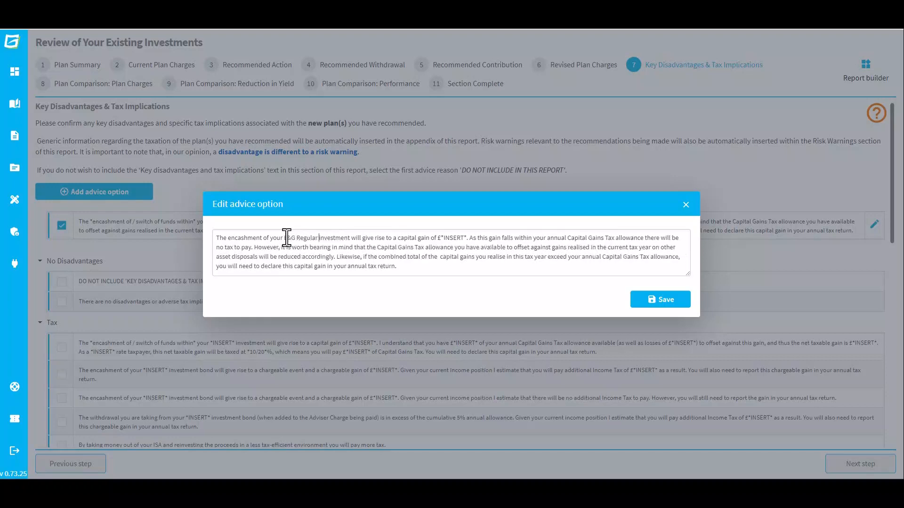
type("Savings Plan")
key("Delete")
key("Delete")
key("Delete")
key("Delete")
key("Delete")
key("Delete")
key("Delete")
key("Delete")
key("Delete")
key("Delete")
double_click(465, 239)
key("BackSpace")
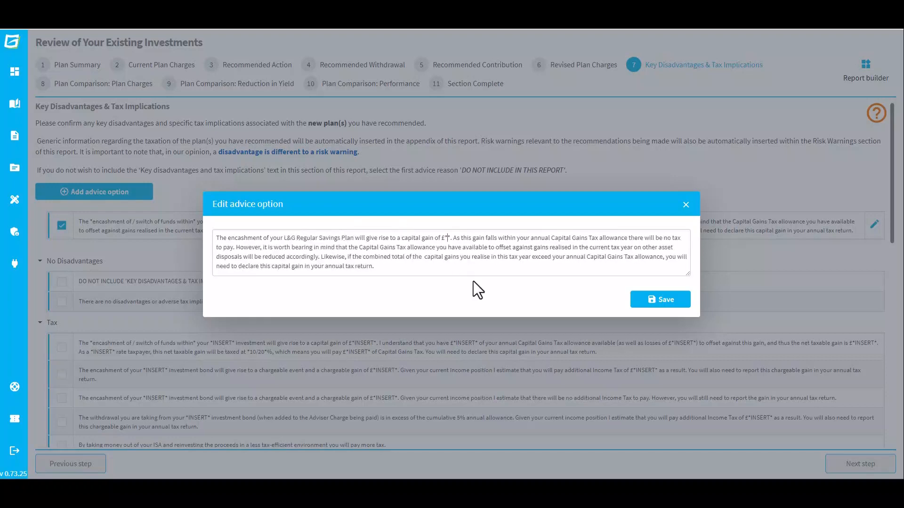
key("BackSpace")
key("Delete")
type("4,000")
left_click(653, 302)
Write an advice option: "By encashing your L&G Regular Savings Plan, you will not have access to this asset for future retirement income planning.".
left_click(132, 194)
left_click(265, 239)
type("By ")
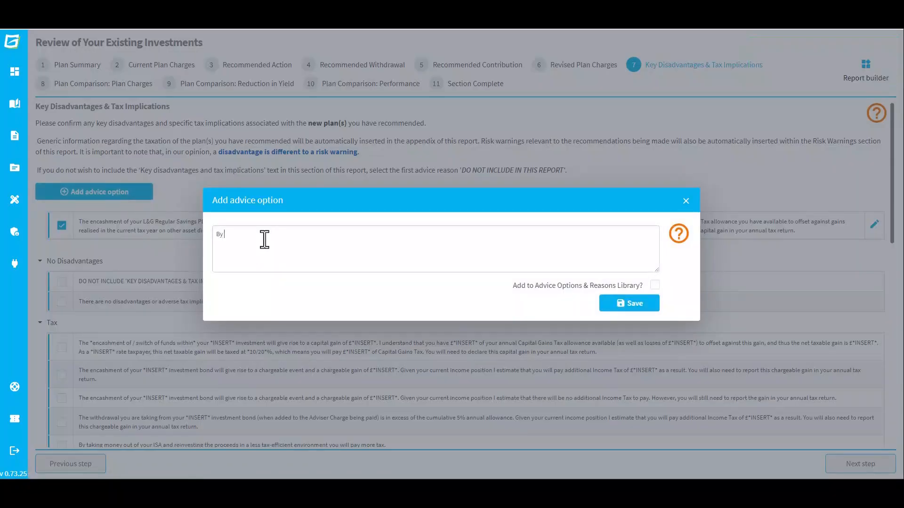
type("encashing your L&G Regular Savings Plan, you will not have access to this asset for future")
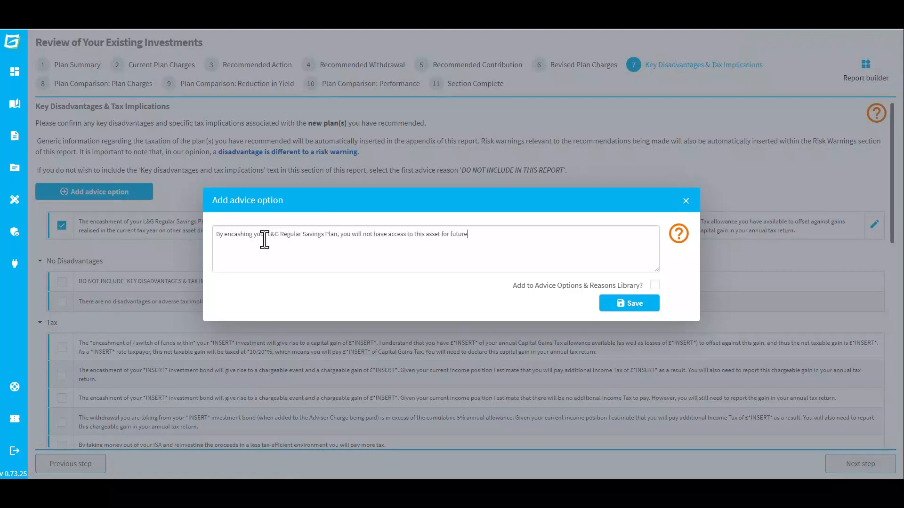
type(" retirement income planning.")
Save the advice option to the Advice Options & Reasons Library as a shared, categorised entry and proceed to Plan Comparison: Plan Charges.
left_click(655, 285)
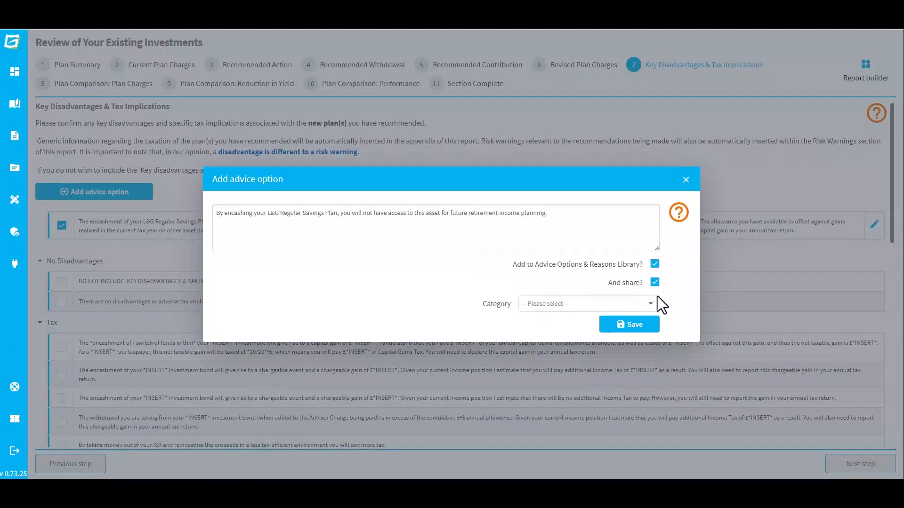
left_click(650, 302)
left_click(624, 227)
left_click(637, 326)
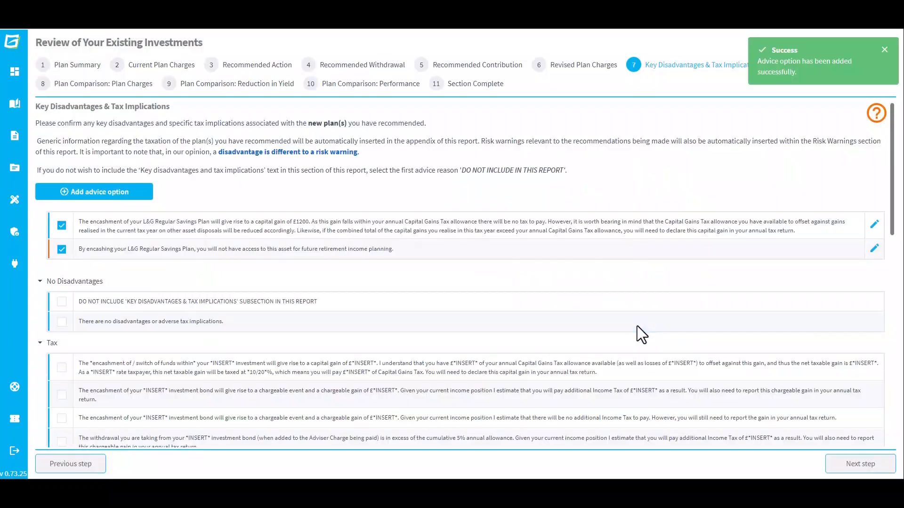
left_click(855, 466)
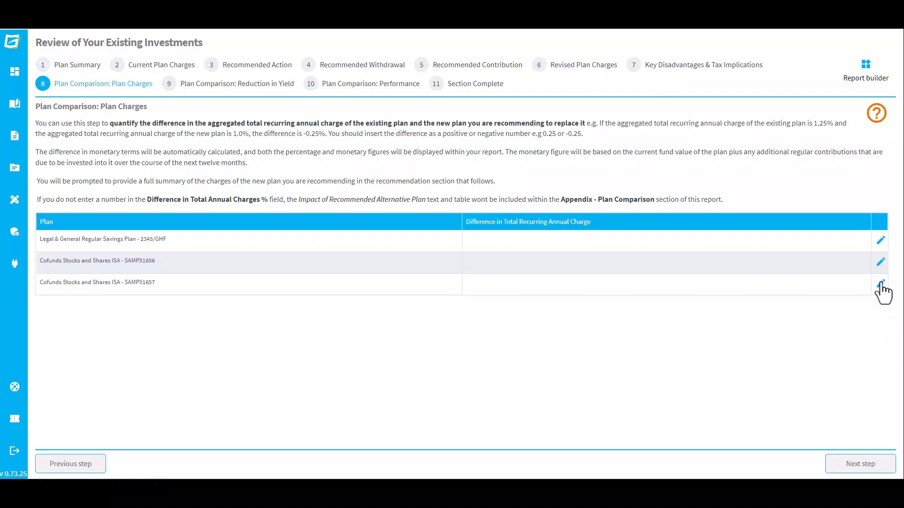
Set the Legal & General Regular Savings Plan's difference in total recurring annual charge to -0.27% and save it.
left_click(880, 240)
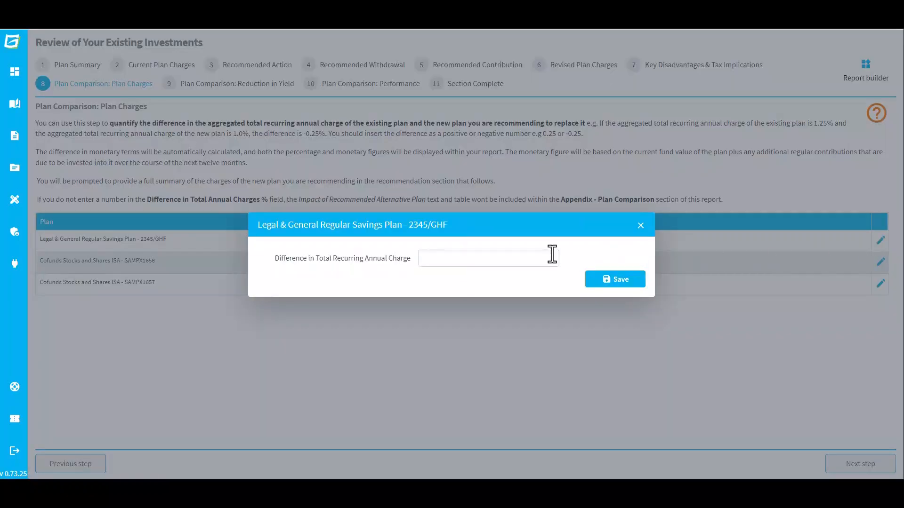
type("-0.27")
left_click(621, 283)
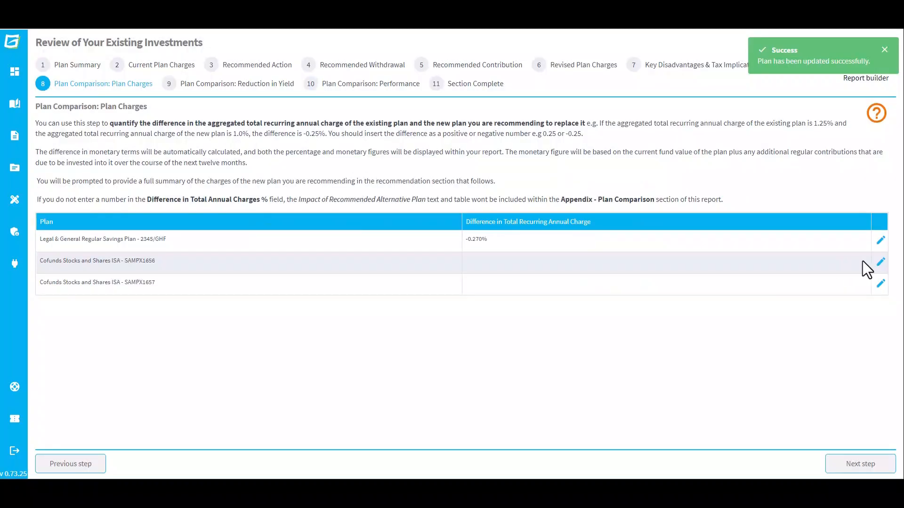
Set the difference in total recurring annual charge to 0.33% for both Cofunds Stocks and Shares ISAs and proceed to Reduction in Yield.
left_click(881, 262)
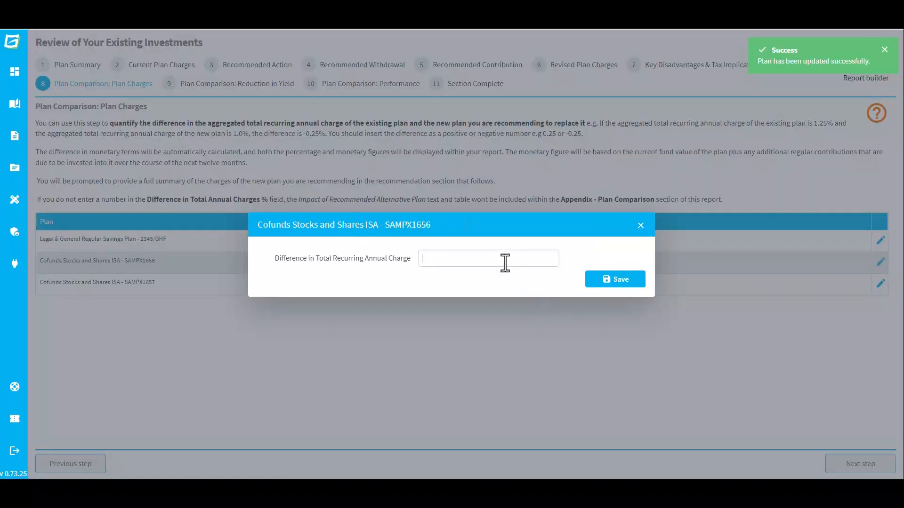
type("0.33")
left_click(621, 283)
left_click(879, 284)
type("0.33")
key("Return")
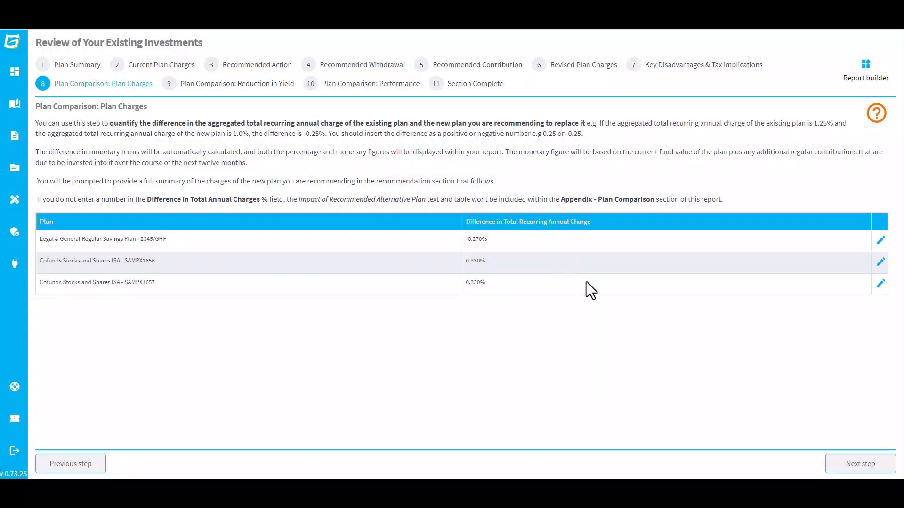
left_click(832, 465)
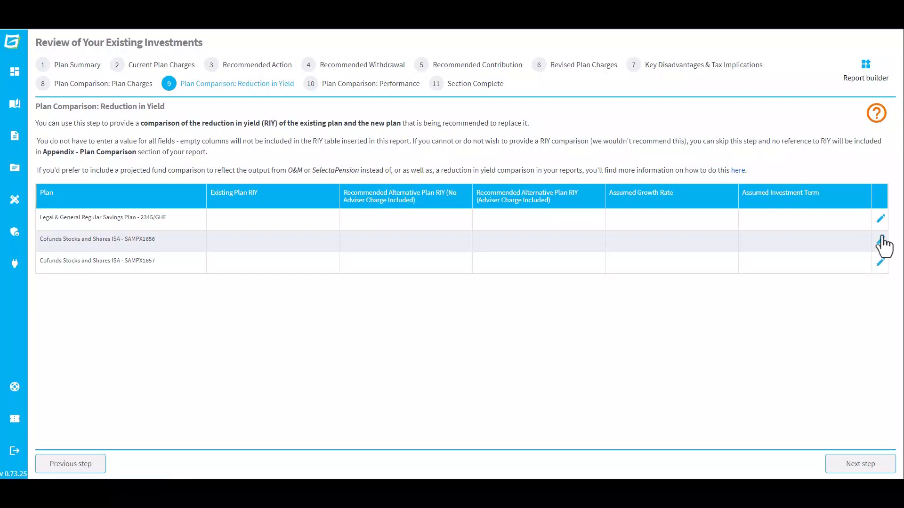
Save the Legal & General plan's existing RIY as 1.45%, alternative RIYs as 1.35% without and 1.85% with adviser charge, growth 6%, term 10 Years.
left_click(881, 220)
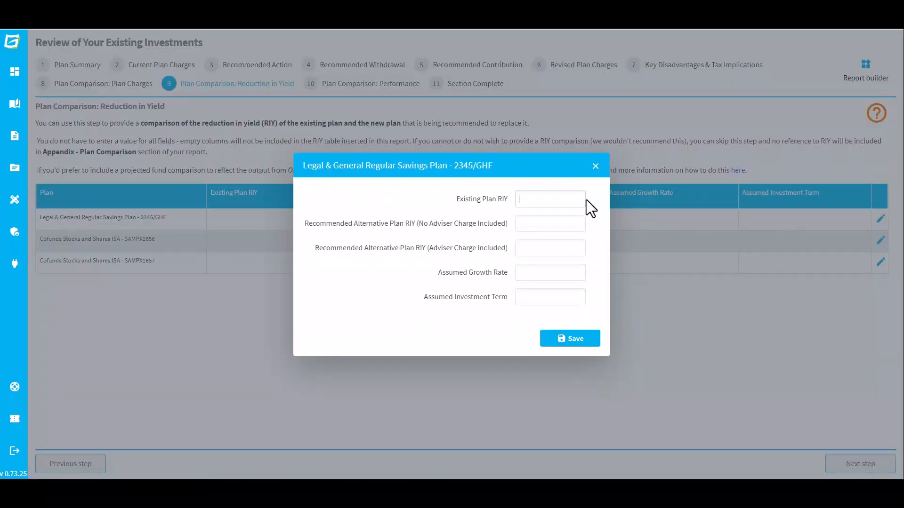
type("1.45")
key("Tab")
type("1.35")
key("Tab")
type("1.85")
key("Tab")
type("6")
key("Tab")
type("10 Years")
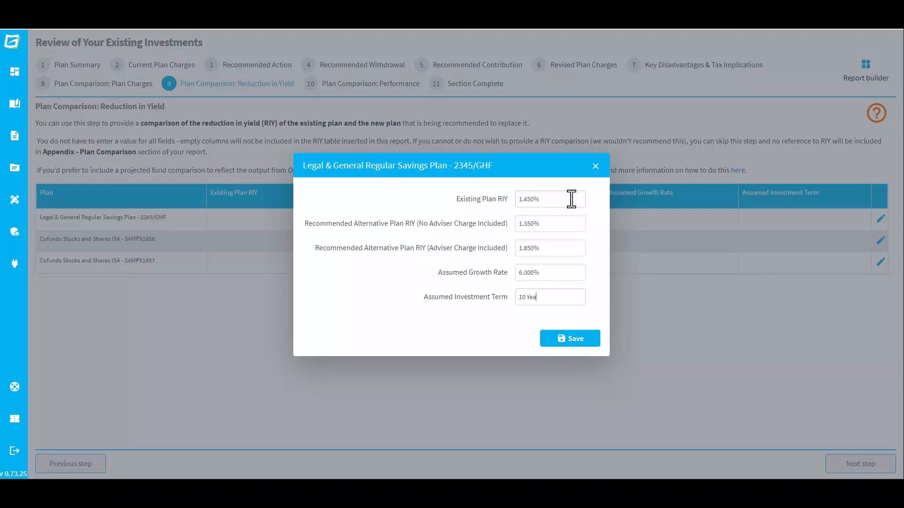
left_click(582, 346)
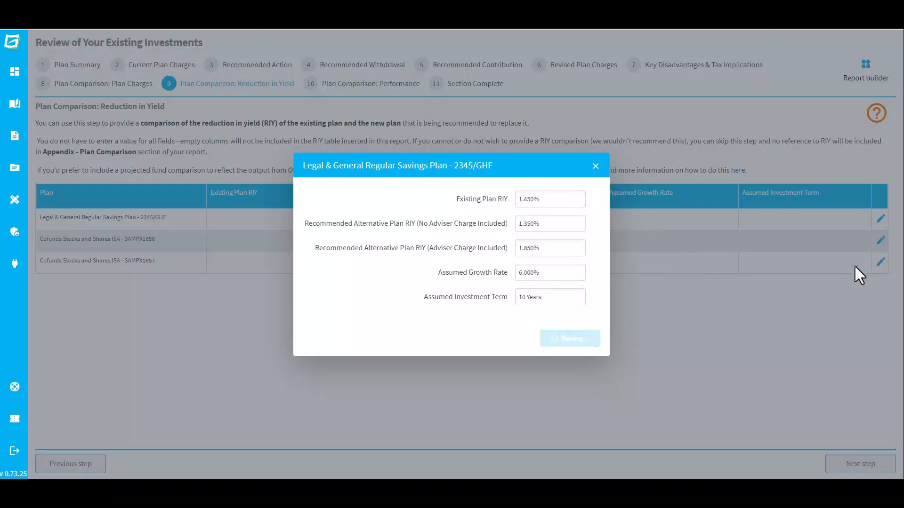
For both Cofunds Stocks and Shares ISAs, set the alternative plan RIY including adviser charge to 1.85% and the assumed investment term to 10 Years.
left_click(880, 241)
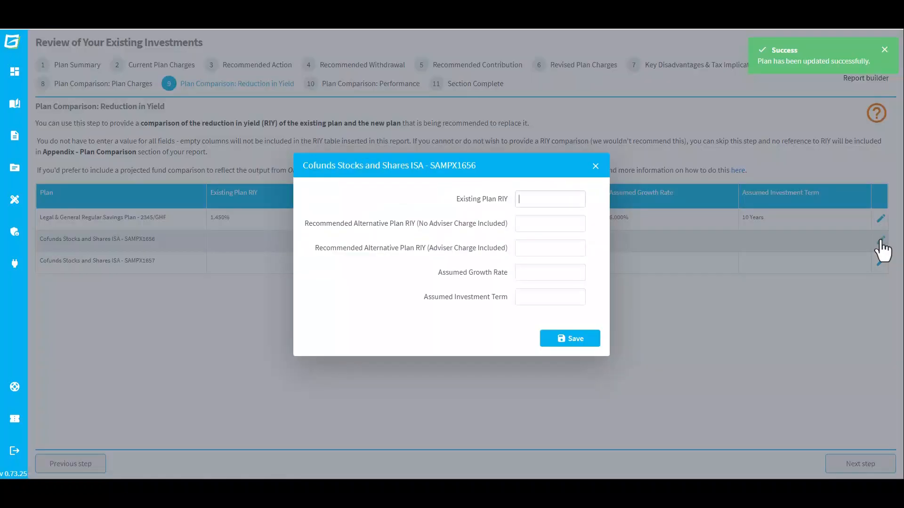
left_click(570, 251)
type("1.85")
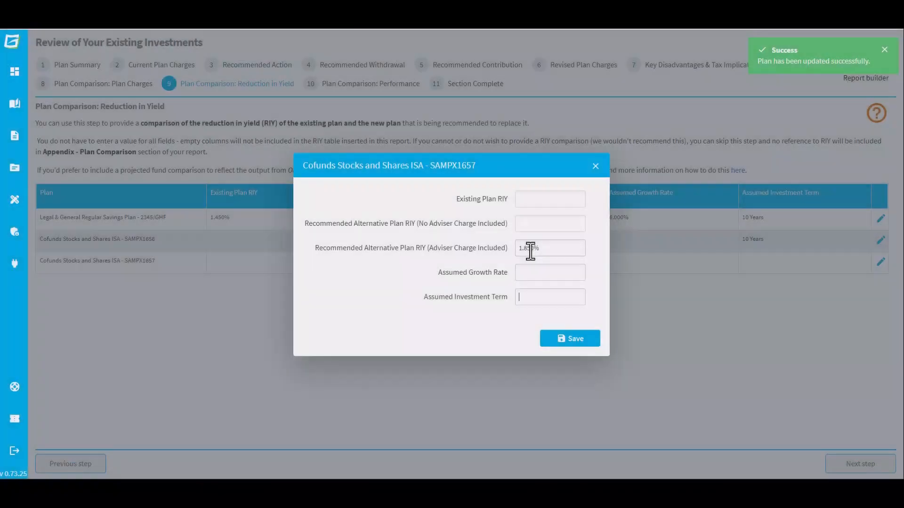
type("10 Years")
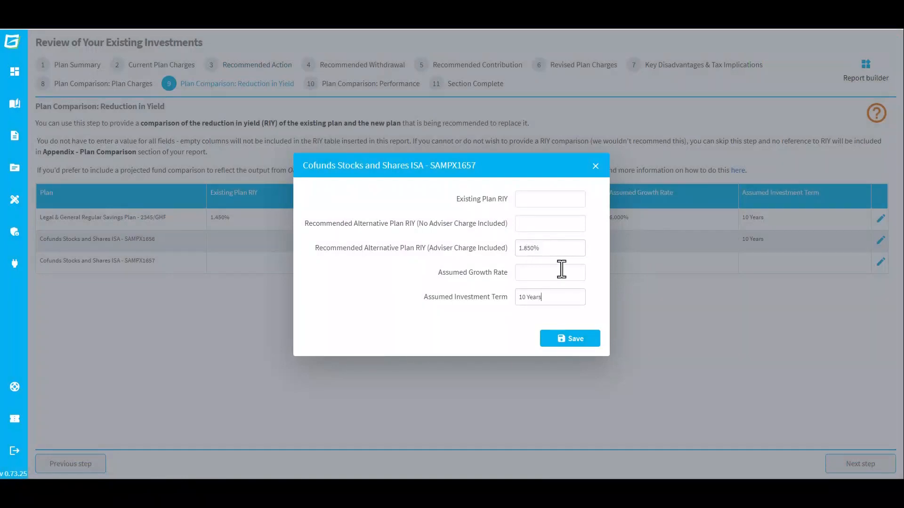
left_click(581, 342)
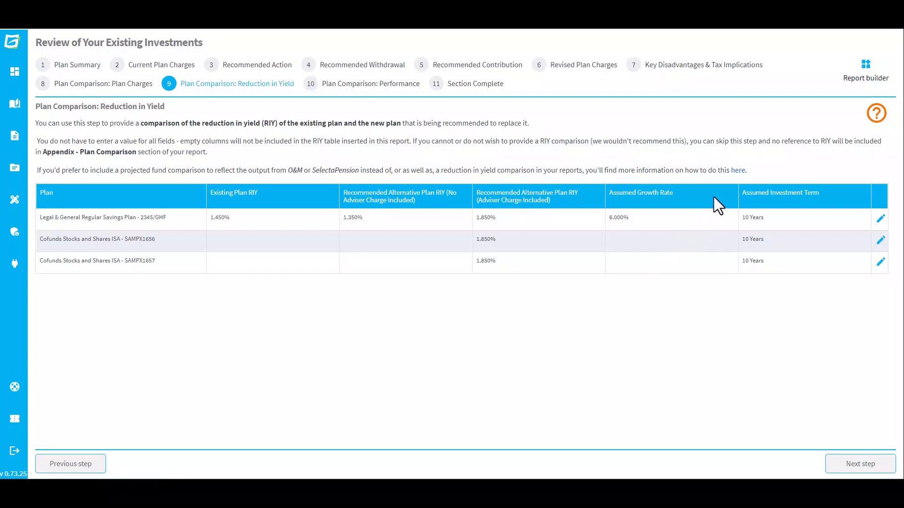
Open the linked help article on including projected fund value comparisons and read through its instructions.
left_click(738, 171)
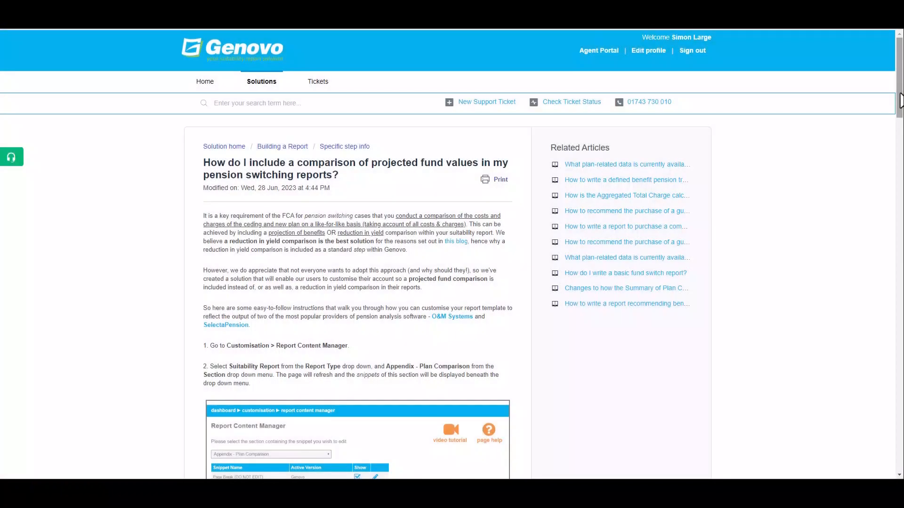
left_click_drag(899, 102, 897, 332)
left_click_drag(898, 348, 885, 440)
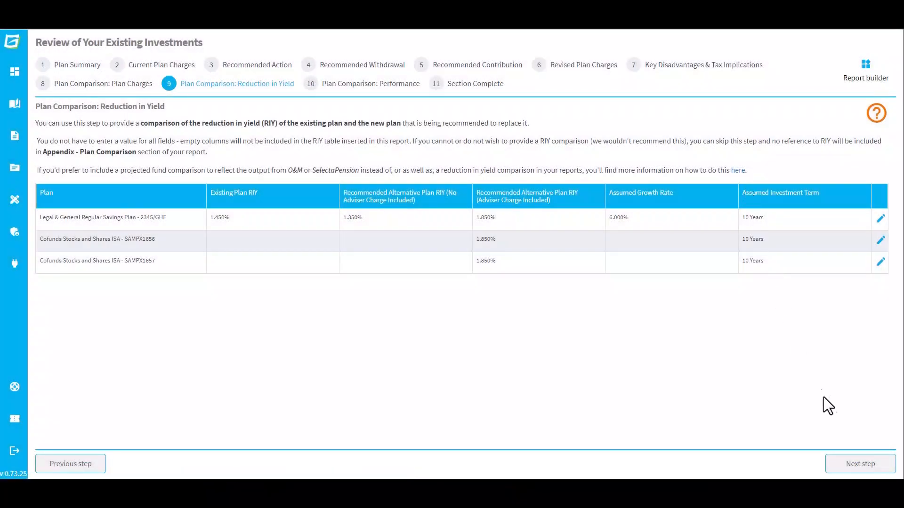
Proceed from the reduction in yield comparison to Plan Comparison: Performance.
left_click(851, 466)
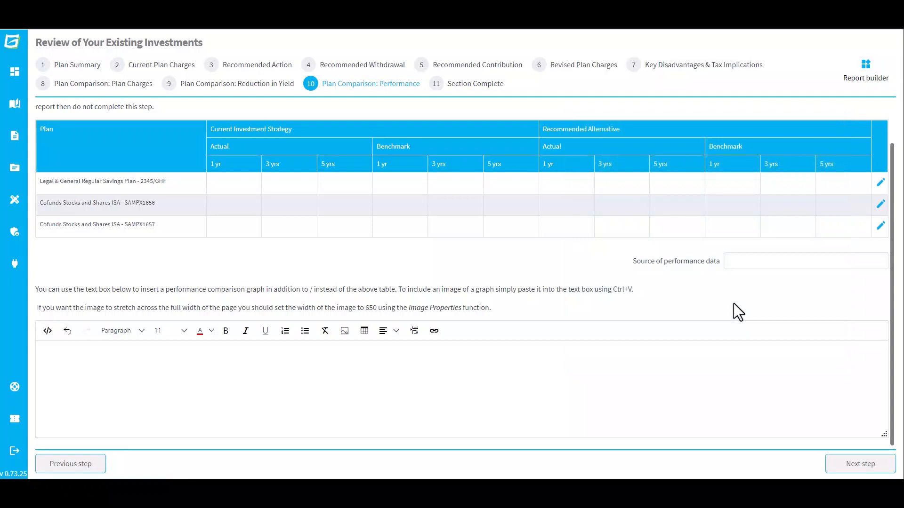
For the Legal & General Regular Savings Plan, enter current strategy actual performance of 3.4% (1 year), 8.6% (3 years) and 12.2% (5 years).
left_click(880, 184)
type("3.4")
key("Tab")
type("8.6")
key("Tab")
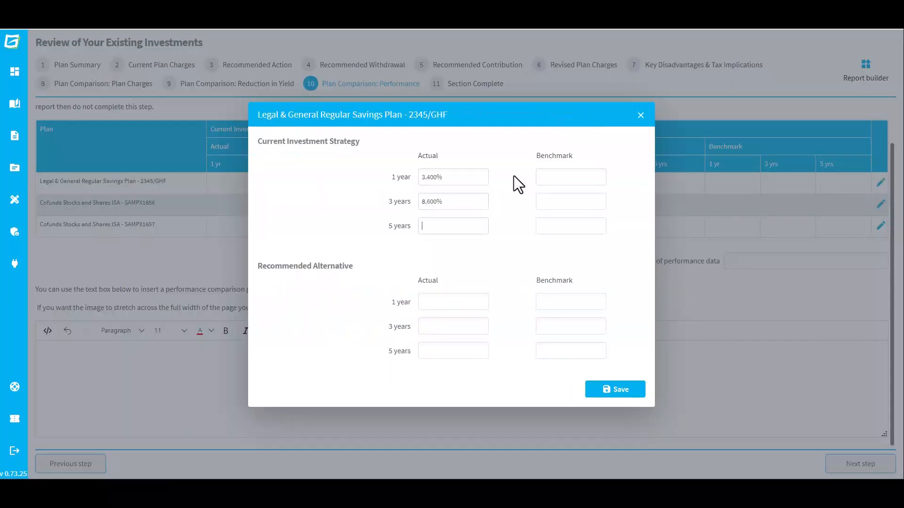
type("12.2")
key("Tab")
Enter the Legal & General plan's current strategy benchmark performance as 4.2%, 10.5% and 13.1% for 1, 3 and 5 years, and save.
type("4.2\t10.5")
key("Tab")
type("15.3")
key("Tab")
key("Return")
For the first Cofunds Stocks and Shares ISA, save current strategy actual performance of 5.4%, 15.7% and 30.5% for 1, 3 and 5 years.
left_click(880, 204)
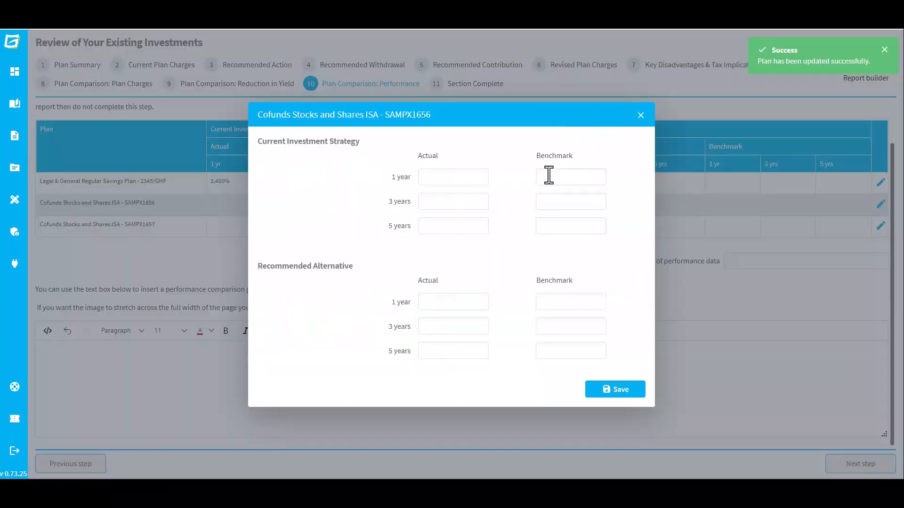
left_click(439, 177)
type("5.4\t15.7\t30")
key("Return")
For the second Cofunds Stocks and Shares ISA, enter current strategy actual performance of 5.4%, 15.7% and 30.5% for 1, 3 and 5 years.
left_click(881, 225)
left_click(473, 181)
type("5.4\t15.7\t30.5")
key("Tab")
Enter the second Cofunds ISA's recommended alternative actual performance as 8.25%, 35.6% and 41.4% for 1, 3 and 5 years.
type("8.25")
key("Tab")
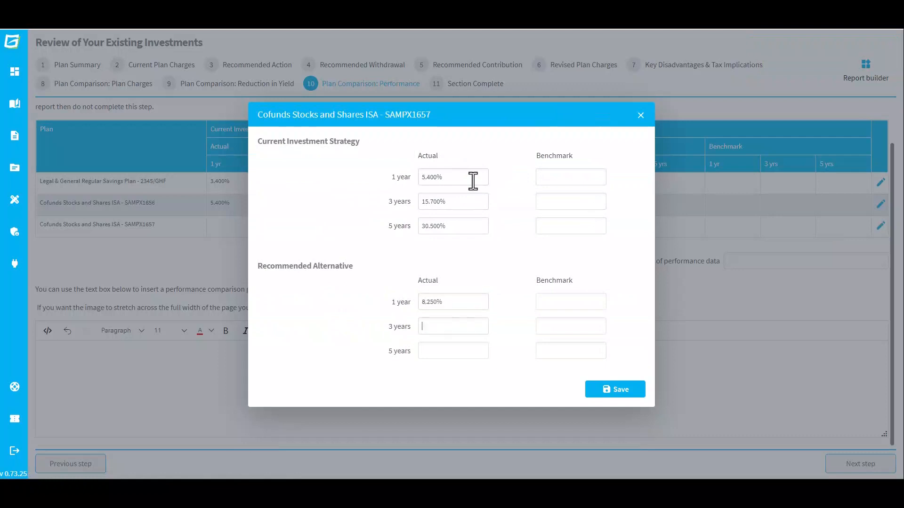
type("35.6")
key("Tab")
type("41.4")
key("Tab")
Set the second Cofunds ISA's recommended alternative benchmark to 7.9%, 33.2% and 36.7% for 1, 3 and 5 years, and save the plan.
type("7.9")
key("Tab")
type("33.2")
key("Tab")
type("36.7")
left_click(630, 391)
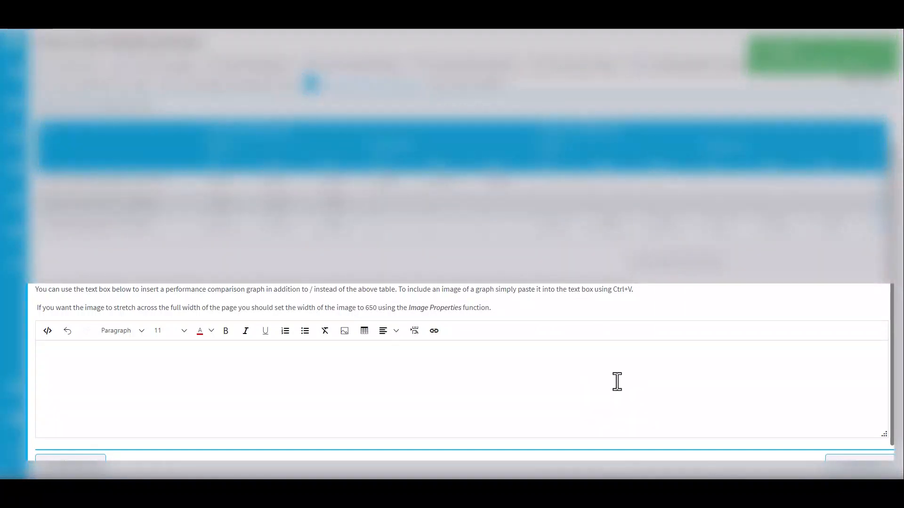
Paste the copied performance comparison graph into the text box below the table, and finish the section by returning to Report Builder.
left_click(617, 382)
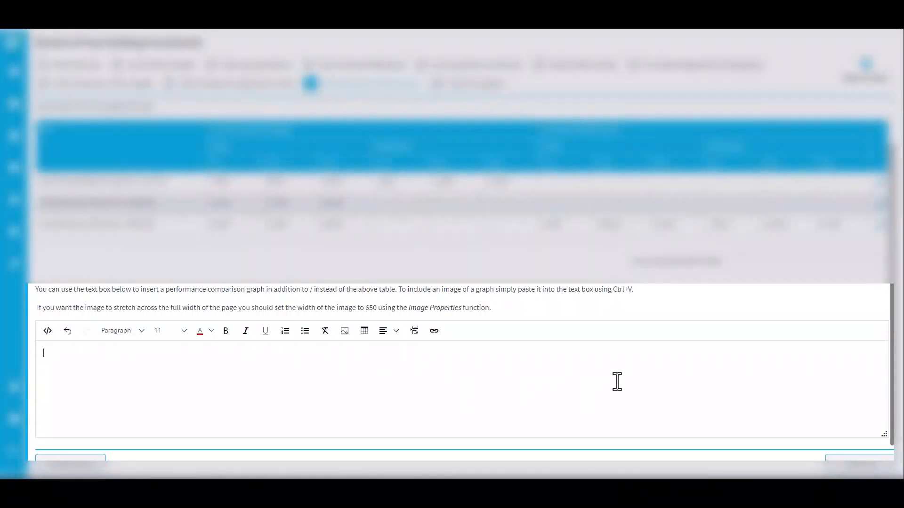
key("ctrl+v")
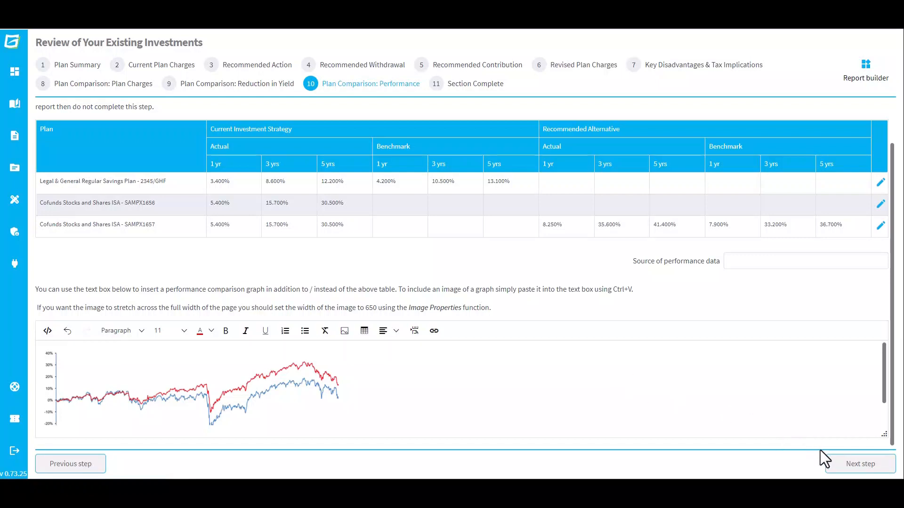
left_click(841, 466)
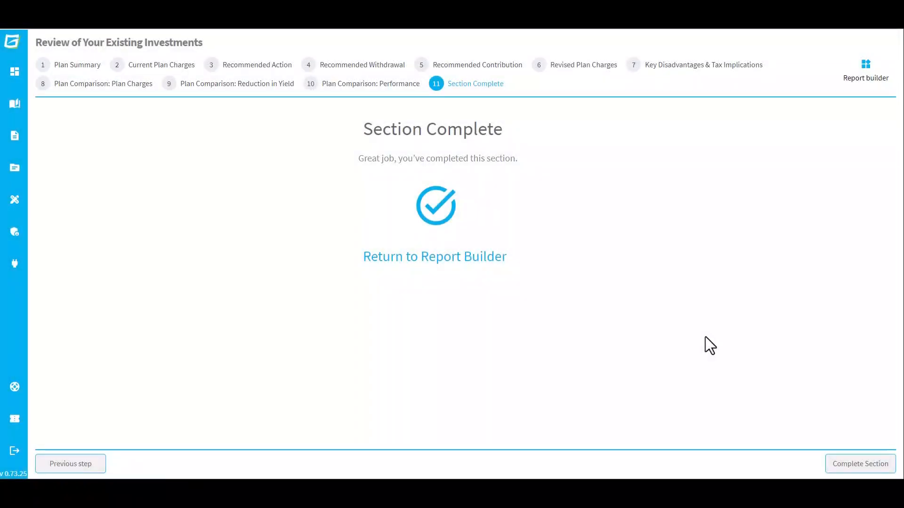
left_click(440, 271)
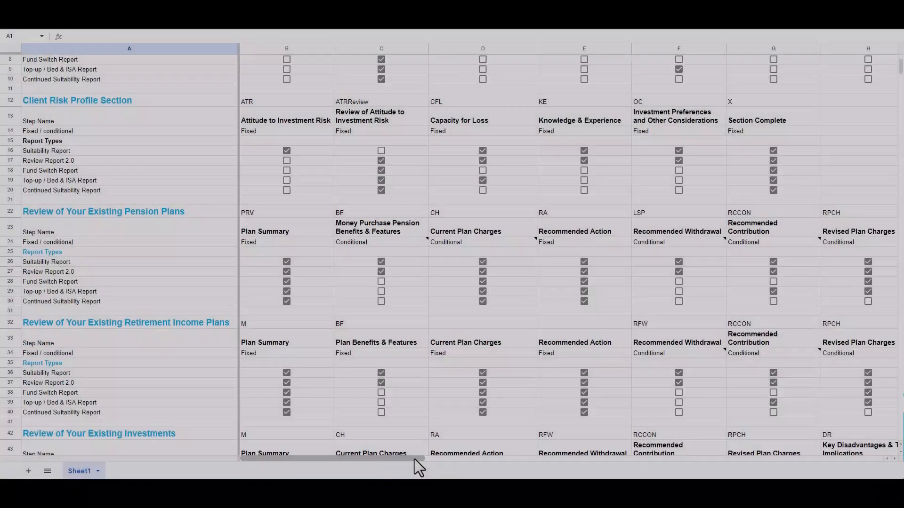
Look through the wizard section steps matrix spreadsheet, including the steps for Review of Your Existing Investments.
scroll(414, 460, "down", 5)
left_click_drag(414, 459, 436, 462)
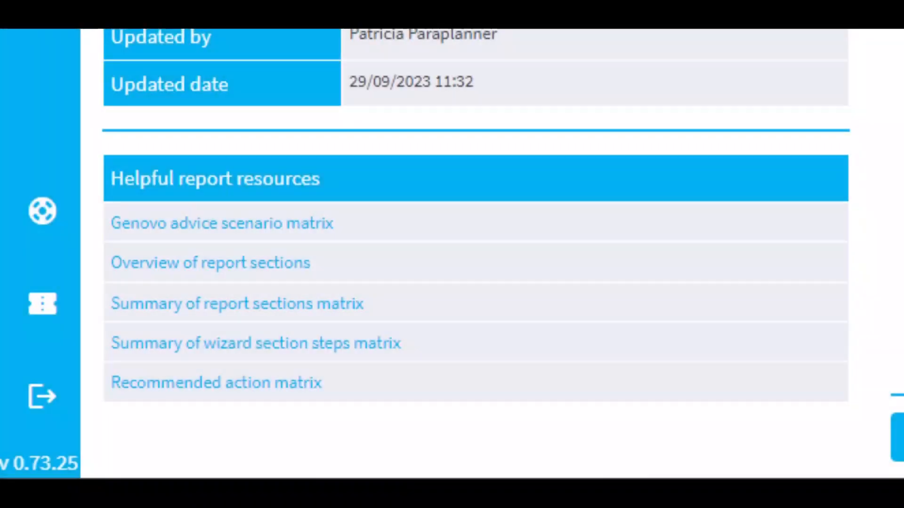